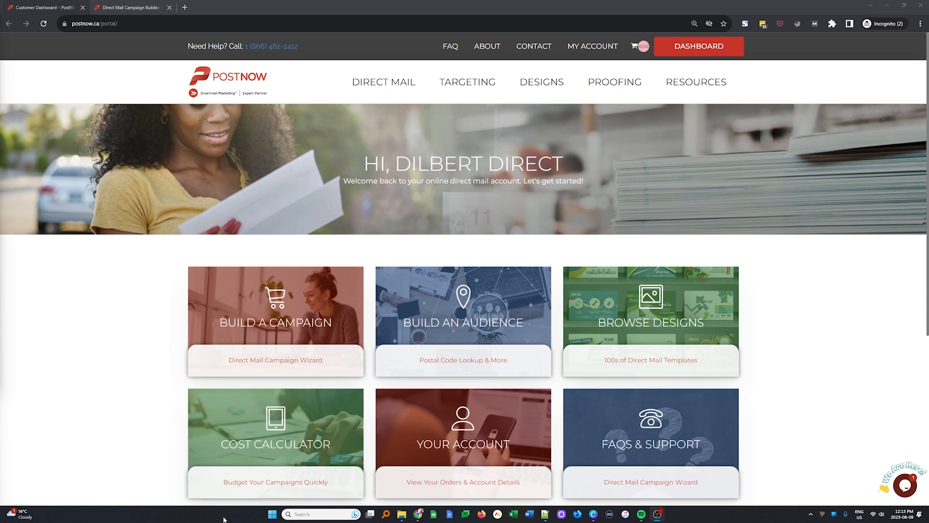
- Open Google Maps in a new browser tab
{"action": "left_click", "coordinate": [184, 6]}
{"action": "type", "text": "maps"}
{"action": "key", "text": "Return"}
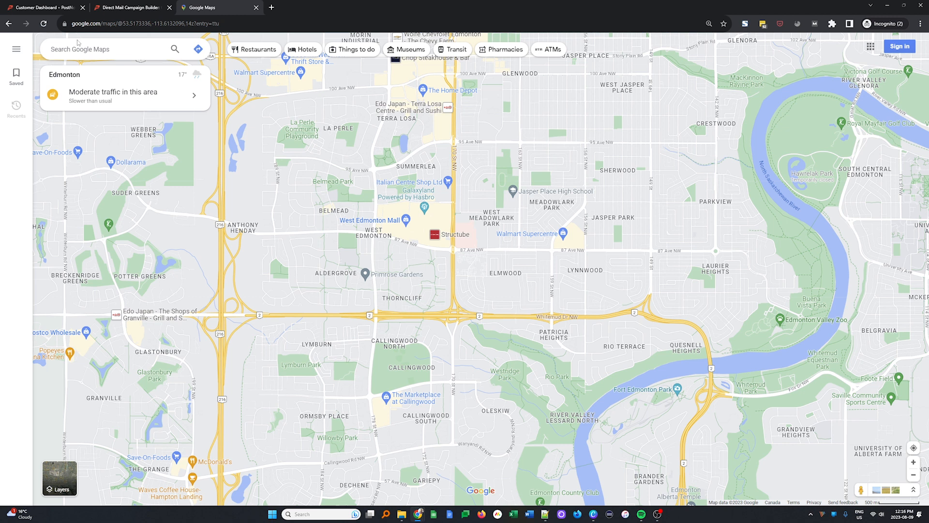
- Search the map for the postal code T6M 2B2 and examine the area it covers
{"action": "type", "text": "t6m 2b2"}
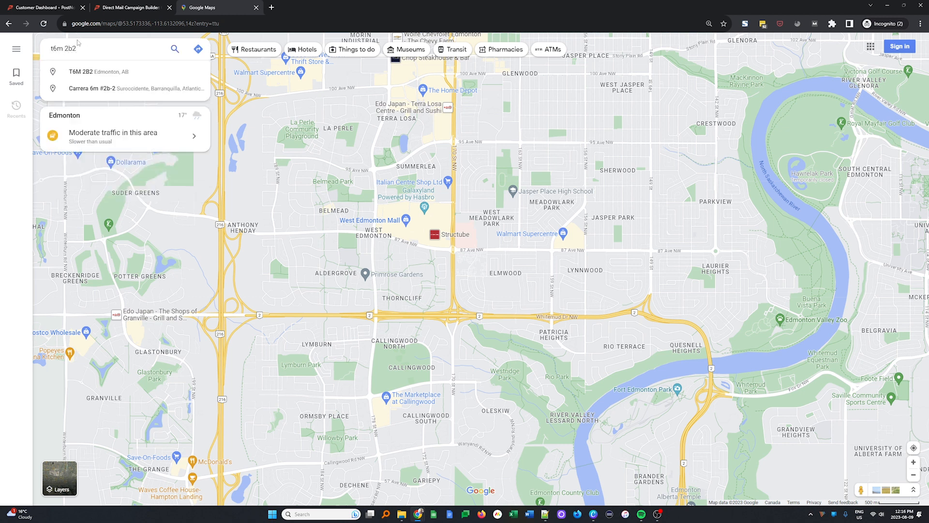
{"action": "key", "text": "Return"}
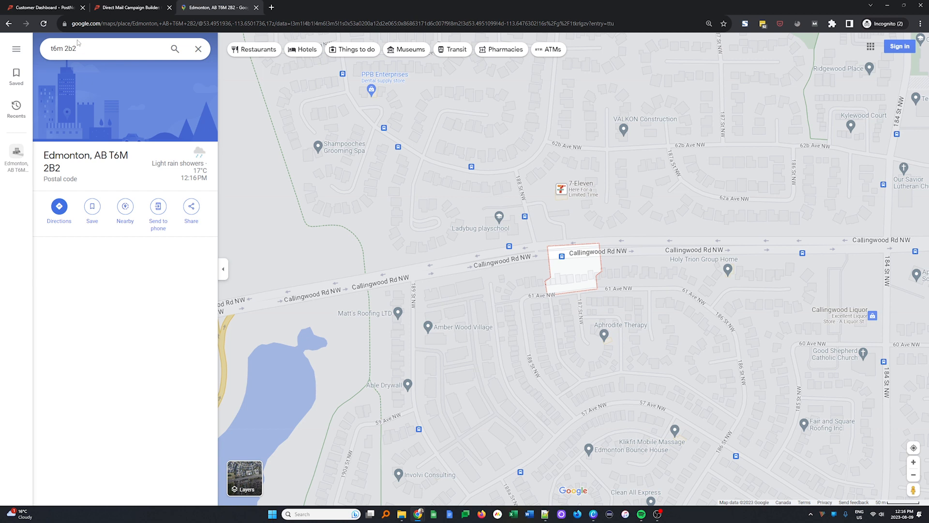
{"action": "key", "text": "ctrl+plus"}
{"action": "key", "text": "ctrl+plus"}
{"action": "key", "text": "ctrl+plus"}
{"action": "key", "text": "ctrl+plus"}
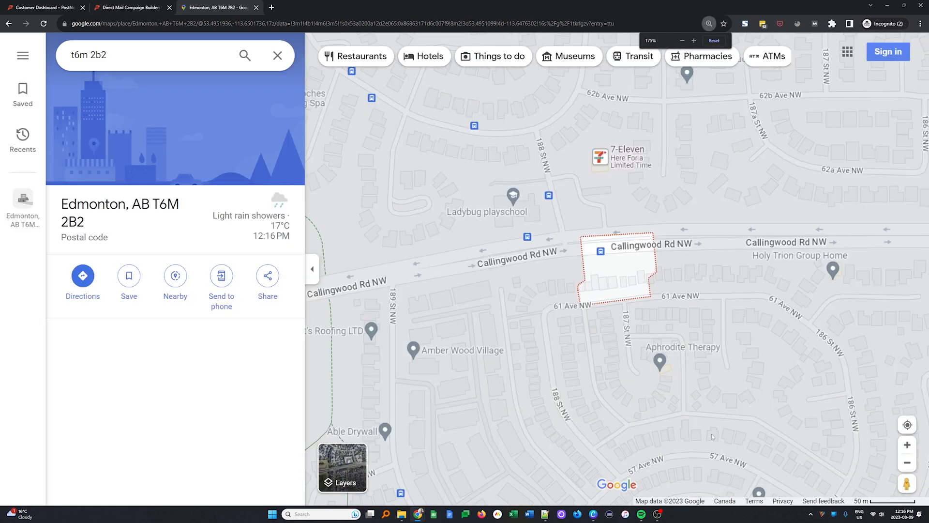
{"action": "scroll", "coordinate": [643, 293], "scroll_direction": "up", "scroll_amount": 3}
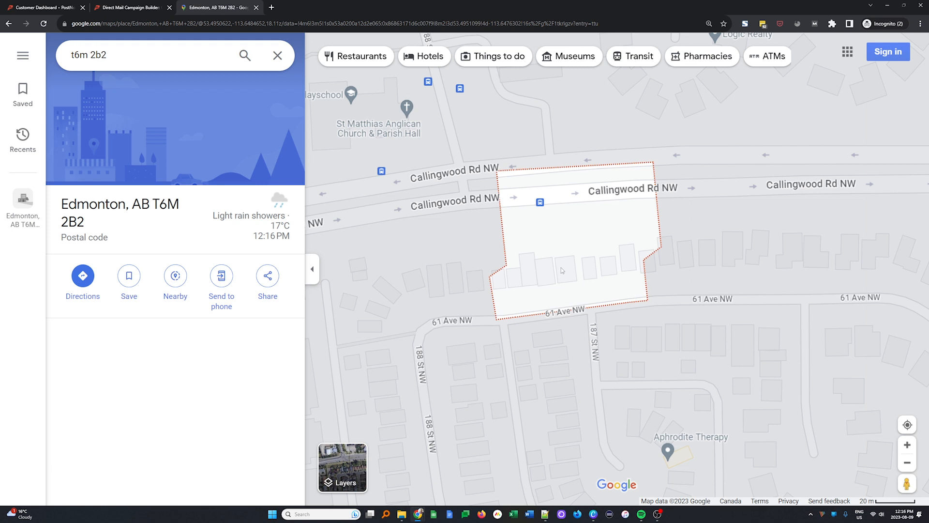
- Look up the condo building on Absolute Avenue in Mississauga and examine its location
{"action": "left_click", "coordinate": [158, 50]}
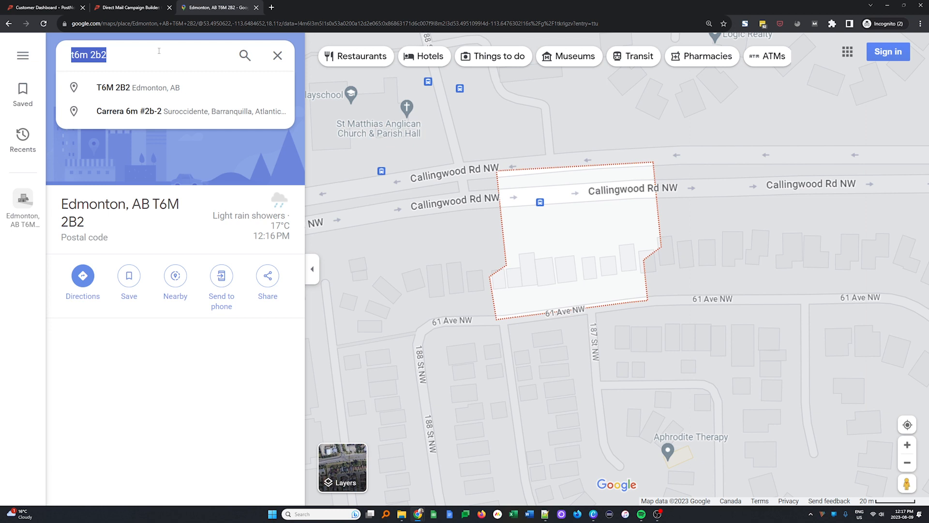
{"action": "type", "text": "60 absol"}
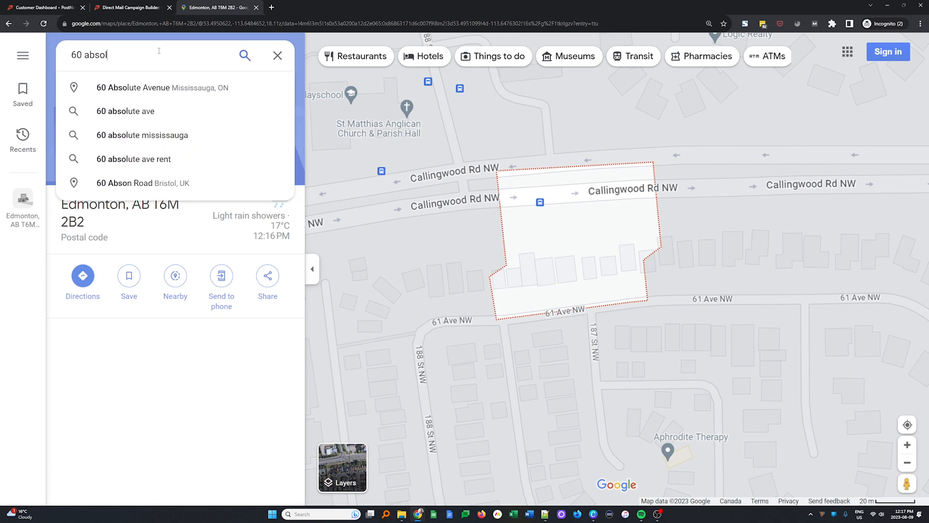
{"action": "type", "text": "ute ave"}
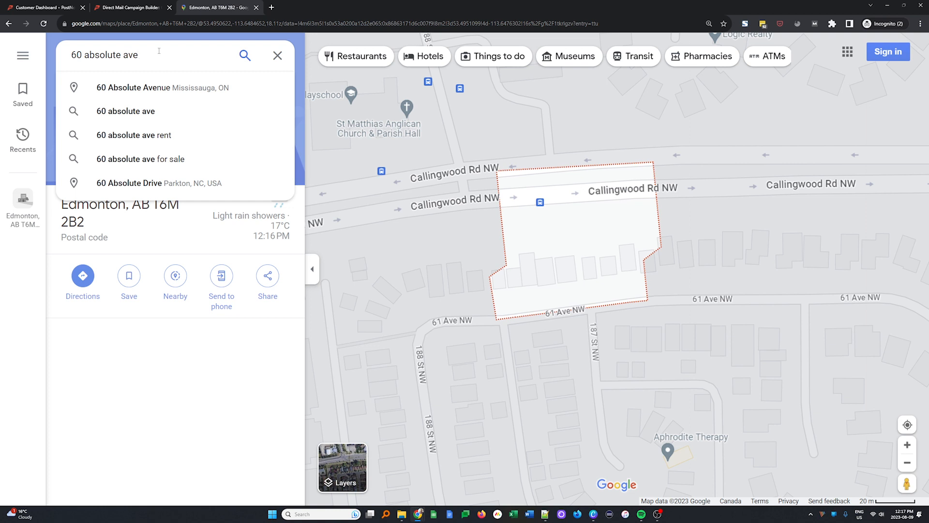
{"action": "left_click", "coordinate": [179, 89]}
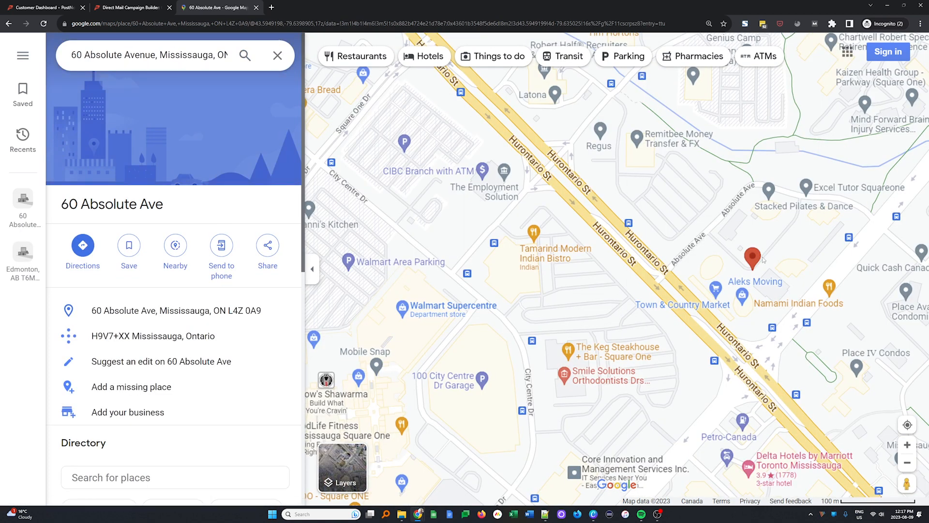
{"action": "scroll", "coordinate": [752, 256], "scroll_direction": "down", "scroll_amount": 2}
{"action": "scroll", "coordinate": [751, 255], "scroll_direction": "up", "scroll_amount": 2}
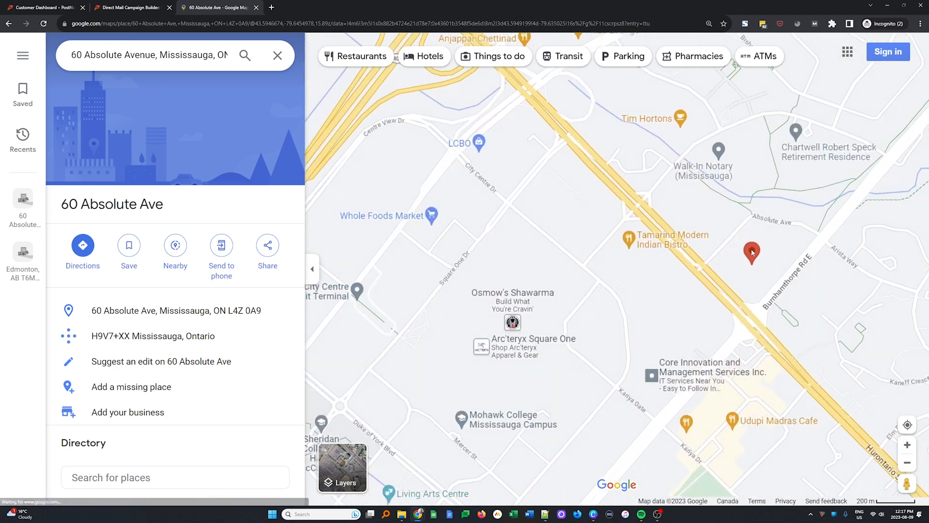
{"action": "scroll", "coordinate": [202, 313], "scroll_direction": "down", "scroll_amount": 6}
{"action": "scroll", "coordinate": [202, 313], "scroll_direction": "up", "scroll_amount": 8}
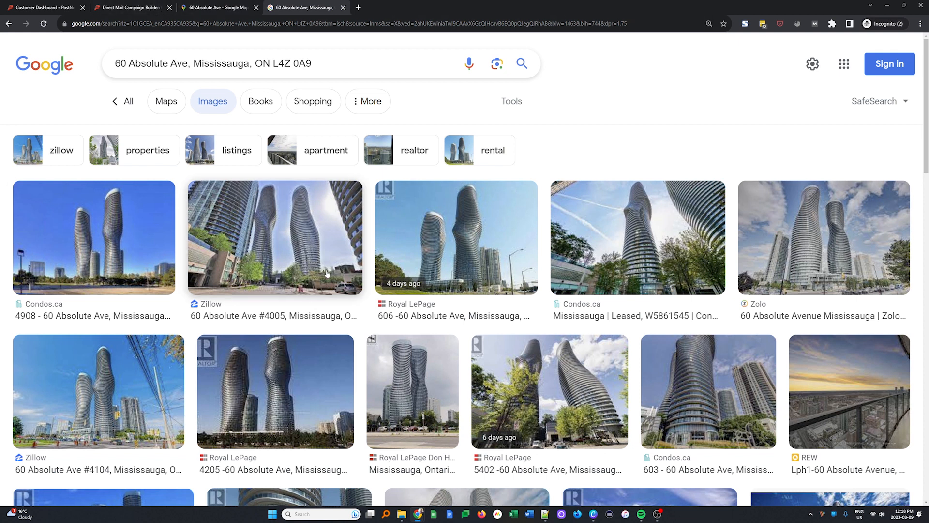
- Return to Google Maps and search for just the building's postal code, L4Z 0A9, to examine its boundary
{"action": "left_click", "coordinate": [19, 7]}
{"action": "left_click", "coordinate": [160, 10]}
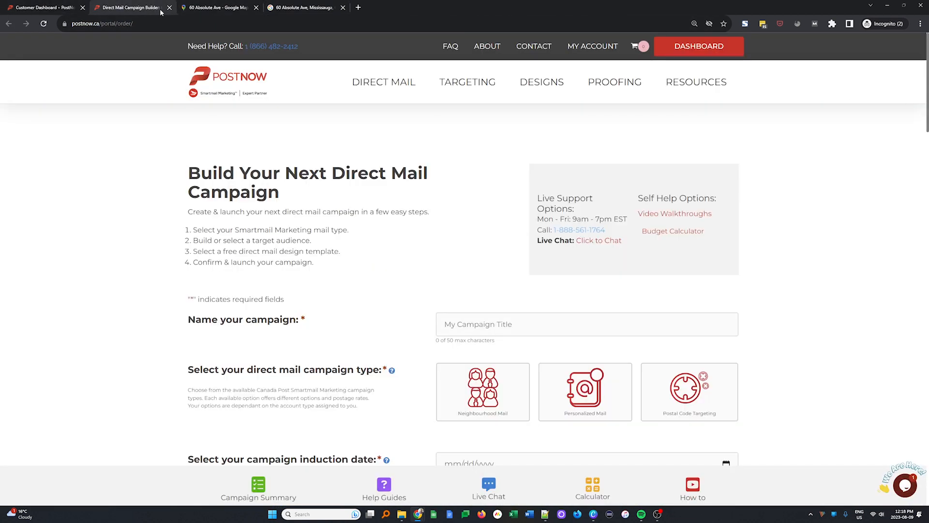
{"action": "left_click", "coordinate": [218, 7]}
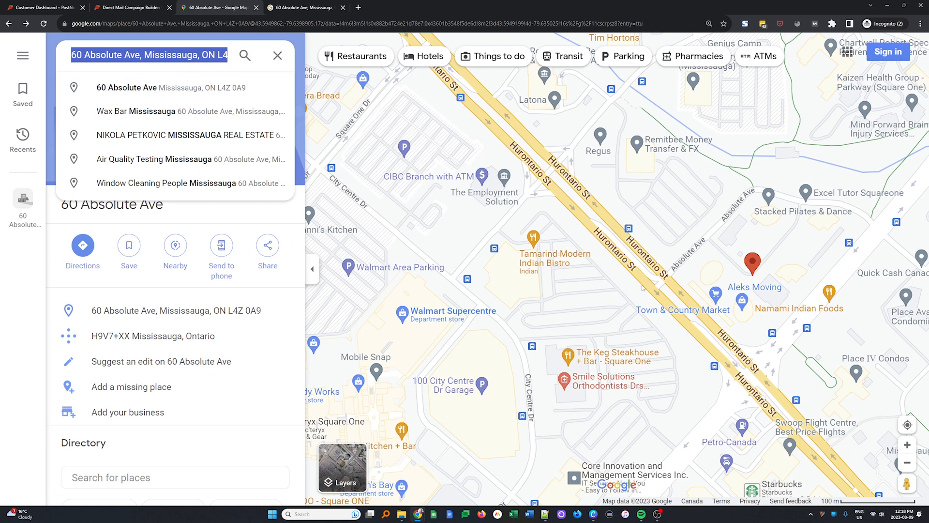
{"action": "left_click_drag", "start_coordinate": [217, 55], "coordinate": [18, 57]}
{"action": "key", "text": "BackSpace"}
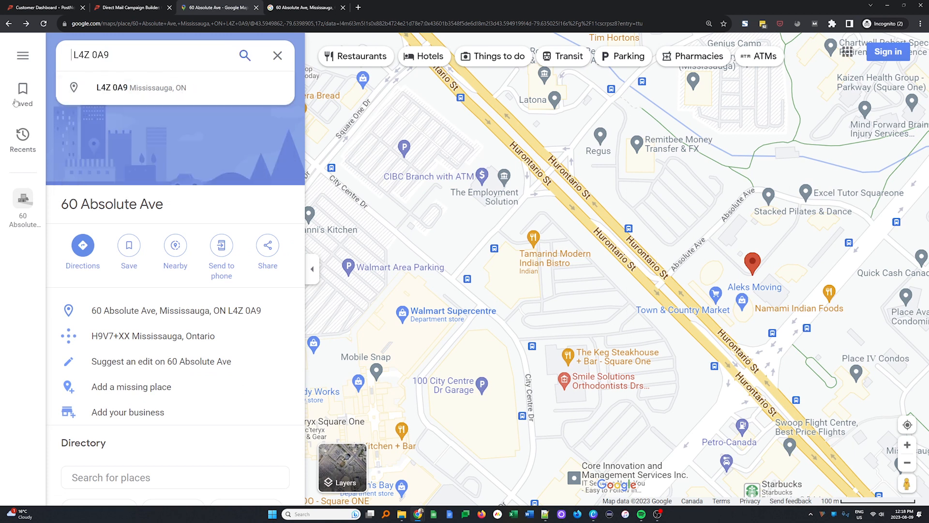
{"action": "key", "text": "Return"}
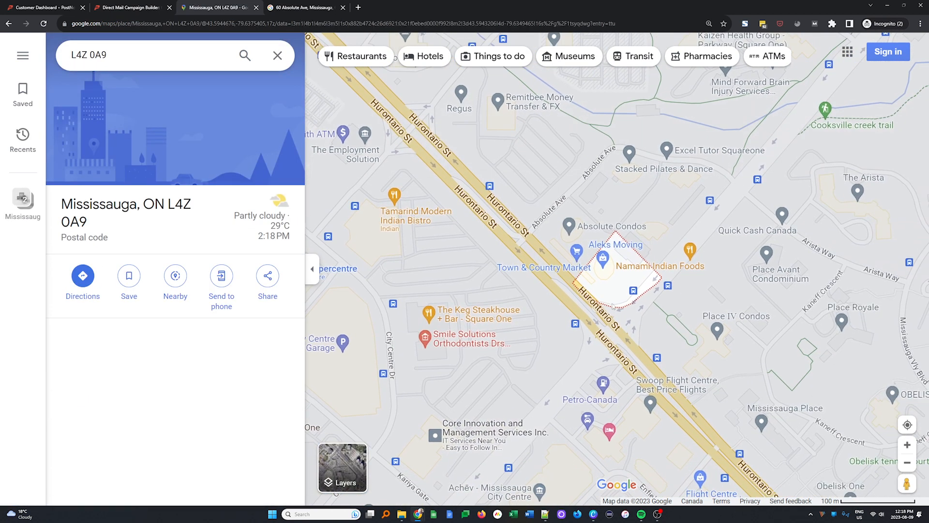
{"action": "scroll", "coordinate": [611, 269], "scroll_direction": "up", "scroll_amount": 2}
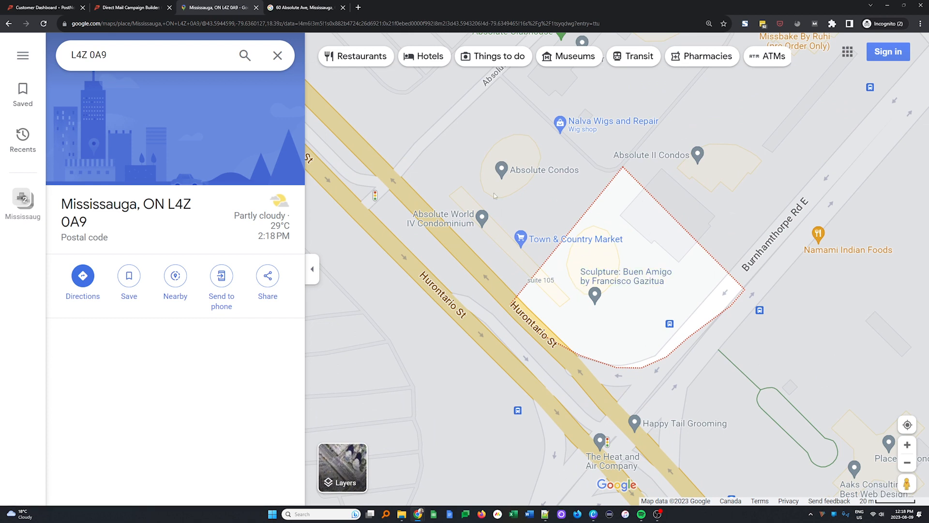
{"action": "scroll", "coordinate": [633, 174], "scroll_direction": "down", "scroll_amount": 3}
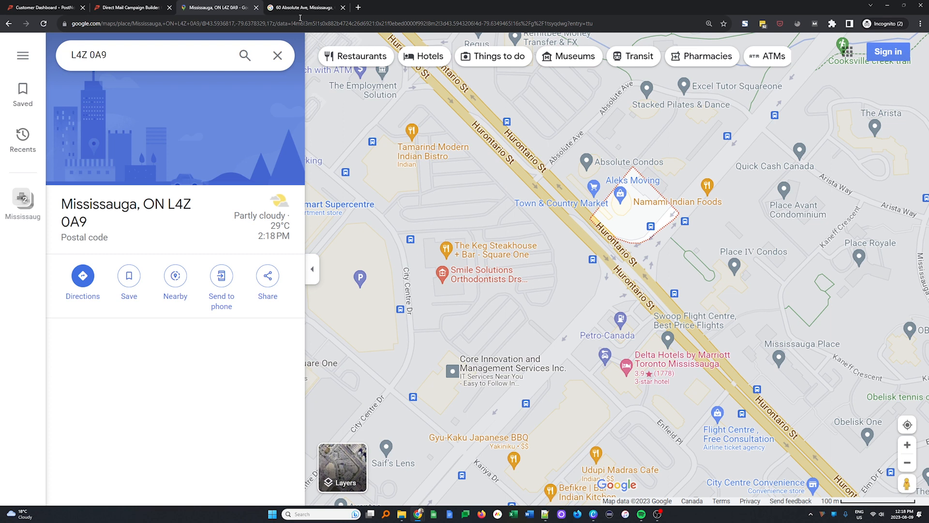
- In the PostNow campaign builder, name the campaign Advanced PCT Training and choose Postal Code Targeting as its type
{"action": "left_click", "coordinate": [140, 6]}
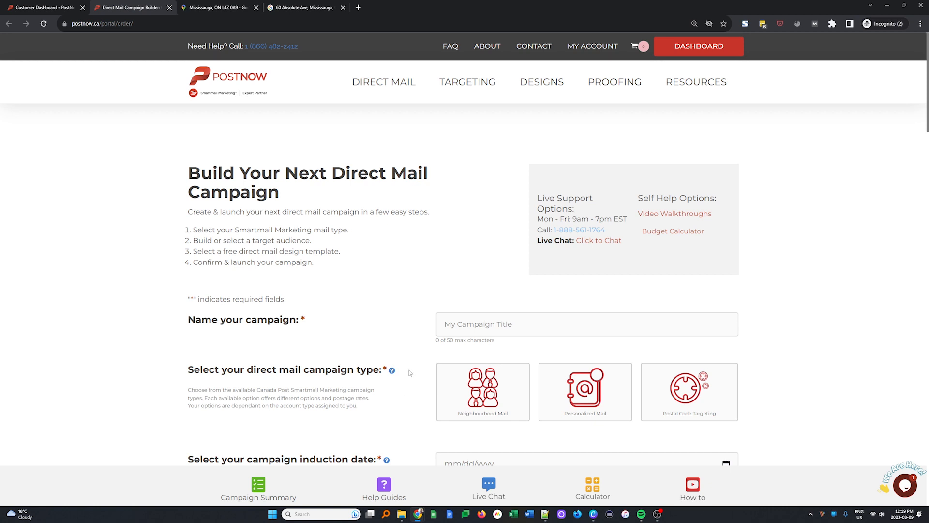
{"action": "left_click", "coordinate": [513, 327]}
{"action": "type", "text": "Adva"}
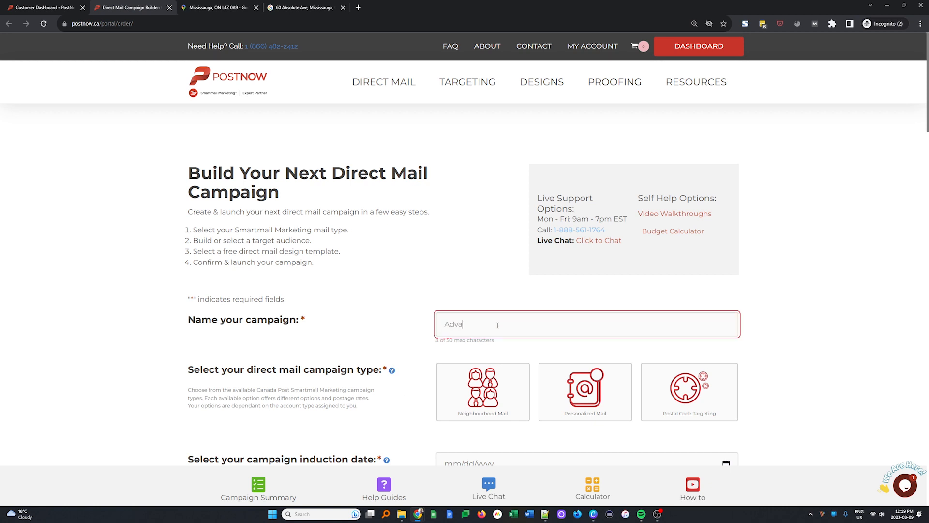
{"action": "type", "text": "nced PCT Training"}
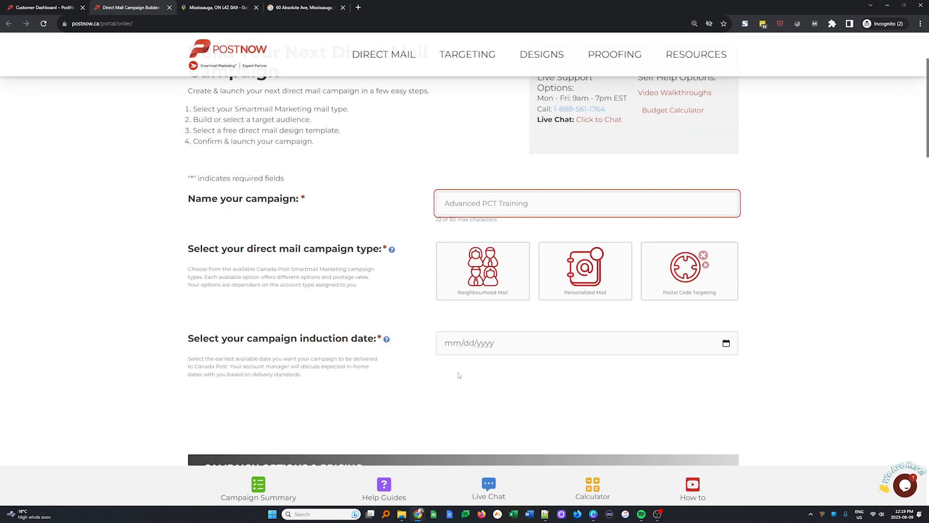
{"action": "scroll", "coordinate": [458, 373], "scroll_direction": "down", "scroll_amount": 1}
{"action": "left_click", "coordinate": [670, 229]}
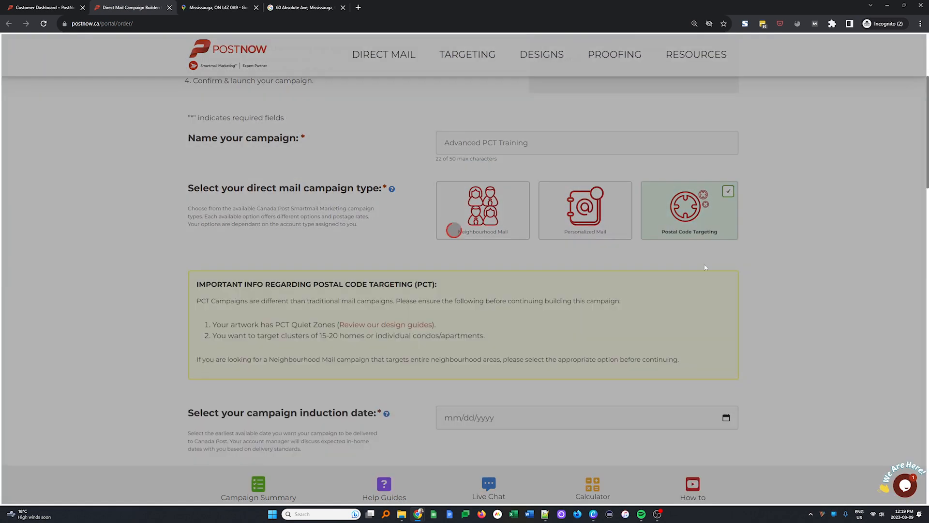
- Open the PCT design guides in a new tab and review the available Illustrator, InDesign and Canva templates
{"action": "scroll", "coordinate": [742, 335], "scroll_direction": "down", "scroll_amount": 1}
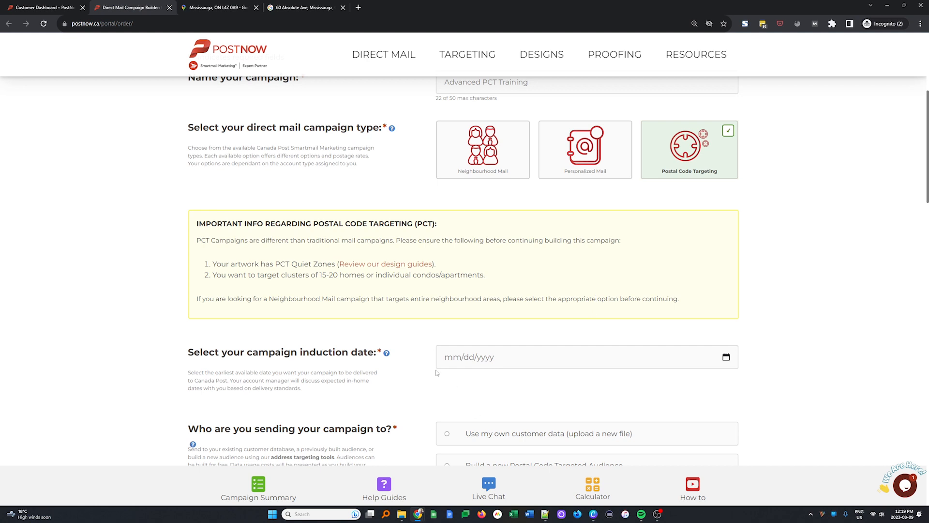
{"action": "right_click", "coordinate": [389, 265]}
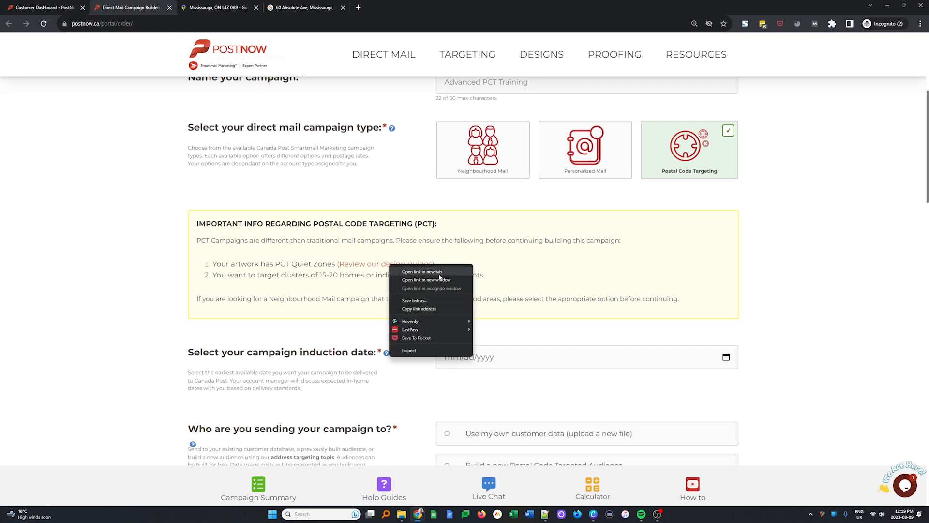
{"action": "left_click", "coordinate": [422, 271]}
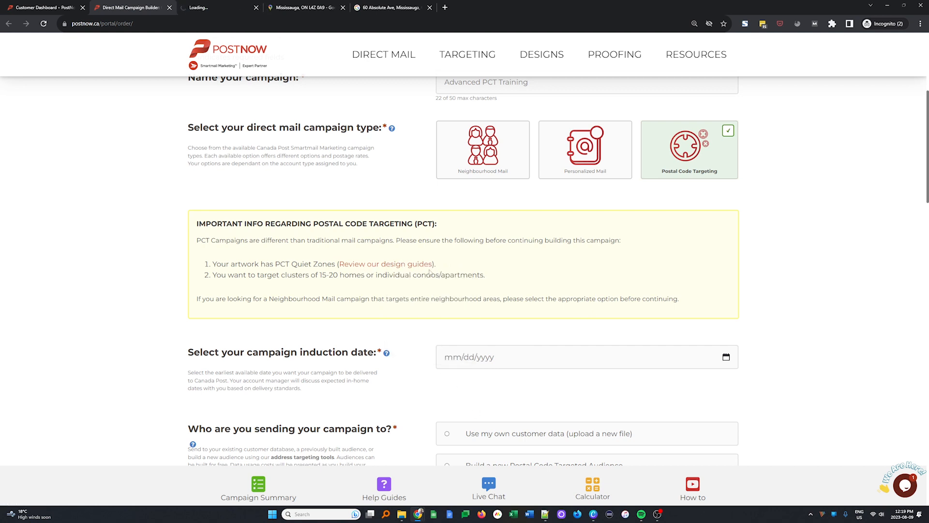
{"action": "left_click", "coordinate": [207, 5]}
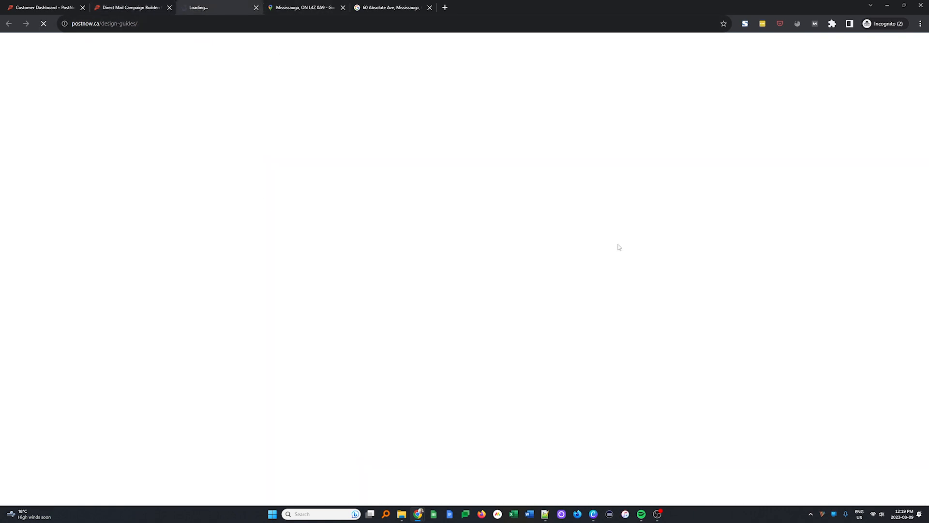
{"action": "scroll", "coordinate": [537, 242], "scroll_direction": "down", "scroll_amount": 4}
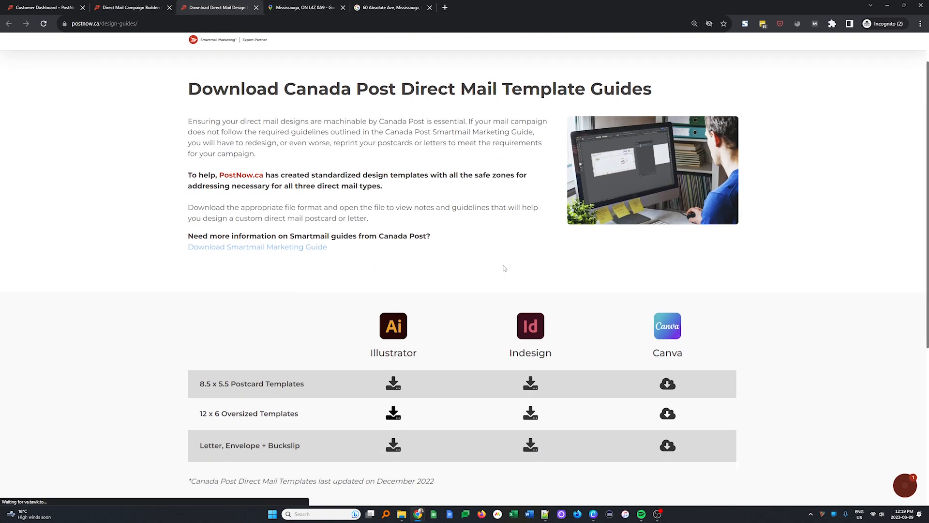
{"action": "scroll", "coordinate": [464, 328], "scroll_direction": "up", "scroll_amount": 4}
{"action": "scroll", "coordinate": [464, 327], "scroll_direction": "down", "scroll_amount": 2}
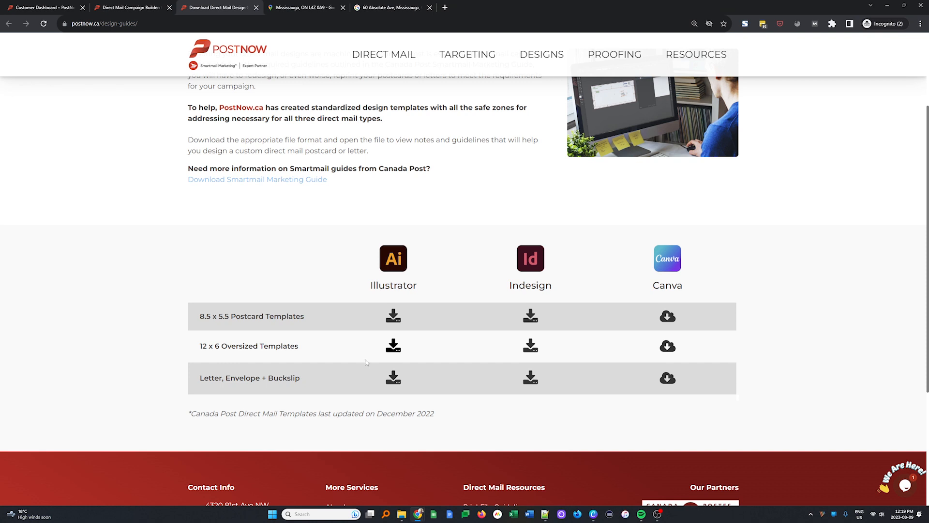
- Return to the campaign builder and set the campaign induction date to 08/15/2023
{"action": "left_click", "coordinate": [131, 7]}
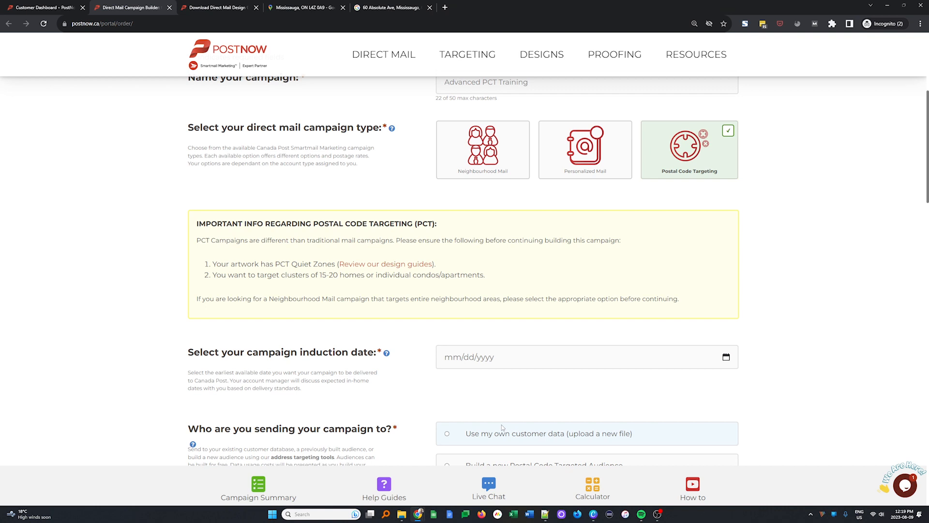
{"action": "scroll", "coordinate": [520, 394], "scroll_direction": "down", "scroll_amount": 3}
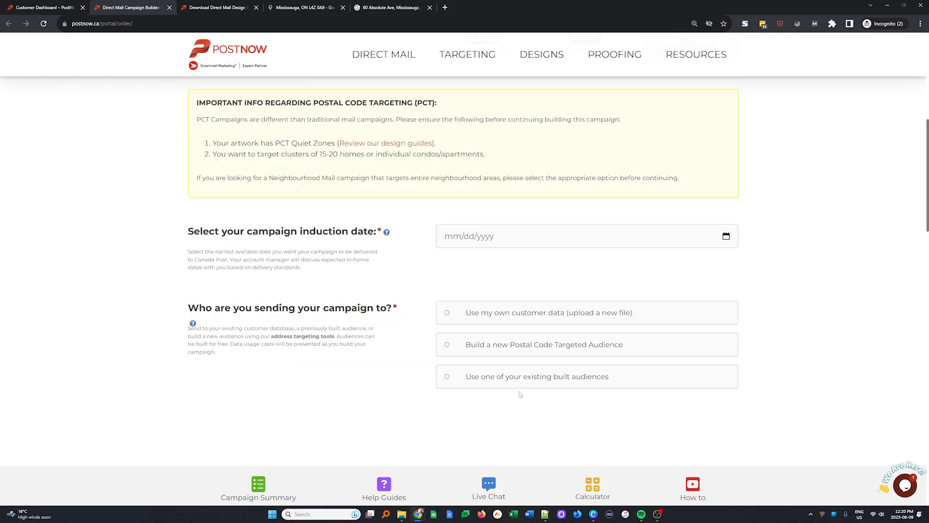
{"action": "scroll", "coordinate": [520, 394], "scroll_direction": "down", "scroll_amount": 1}
{"action": "left_click", "coordinate": [503, 176]}
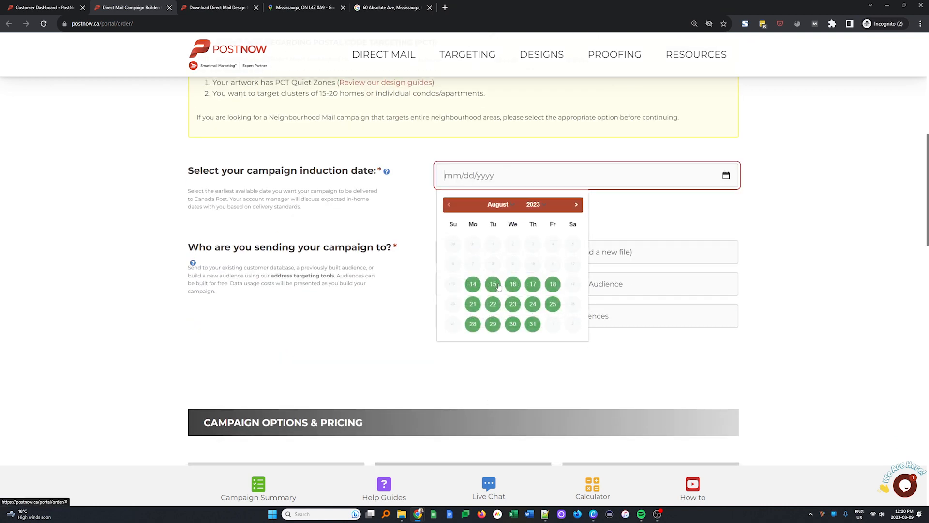
{"action": "left_click", "coordinate": [498, 286]}
- Choose to send the campaign to a newly built Postal Code Targeted Audience and go to the audience tool choices
{"action": "scroll", "coordinate": [436, 379], "scroll_direction": "down", "scroll_amount": 2}
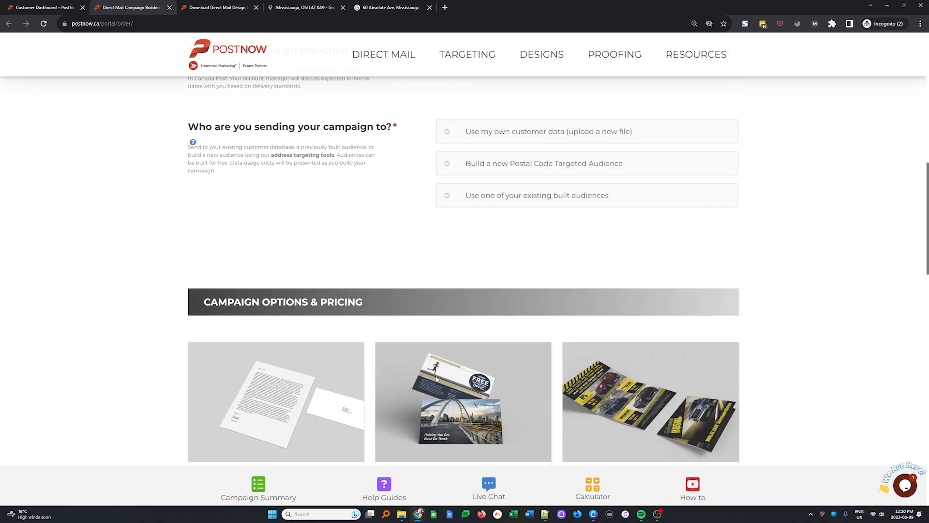
{"action": "scroll", "coordinate": [435, 379], "scroll_direction": "up", "scroll_amount": 3}
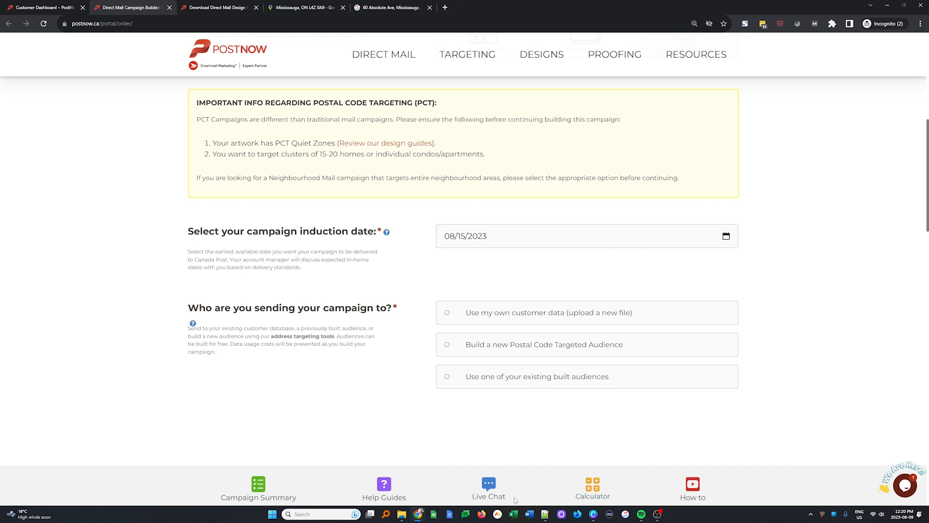
{"action": "scroll", "coordinate": [273, 421], "scroll_direction": "down", "scroll_amount": 3}
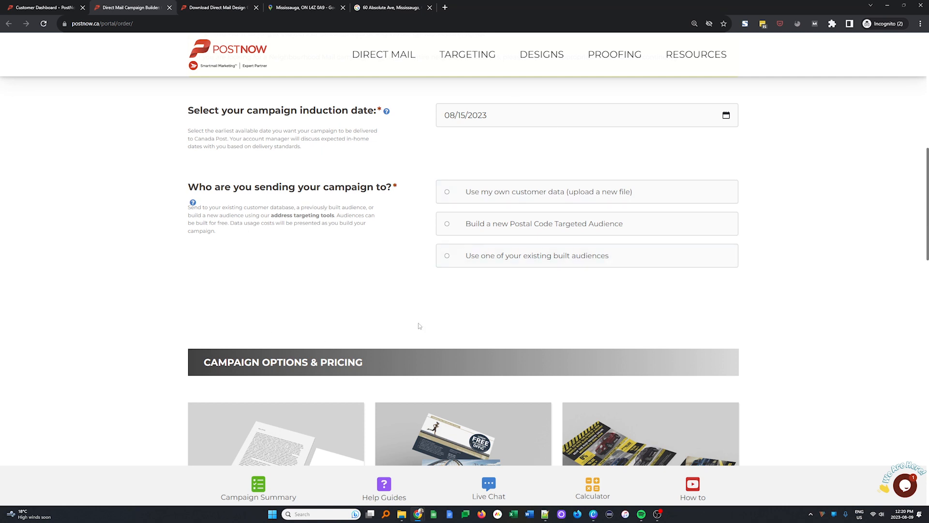
{"action": "left_click", "coordinate": [527, 228]}
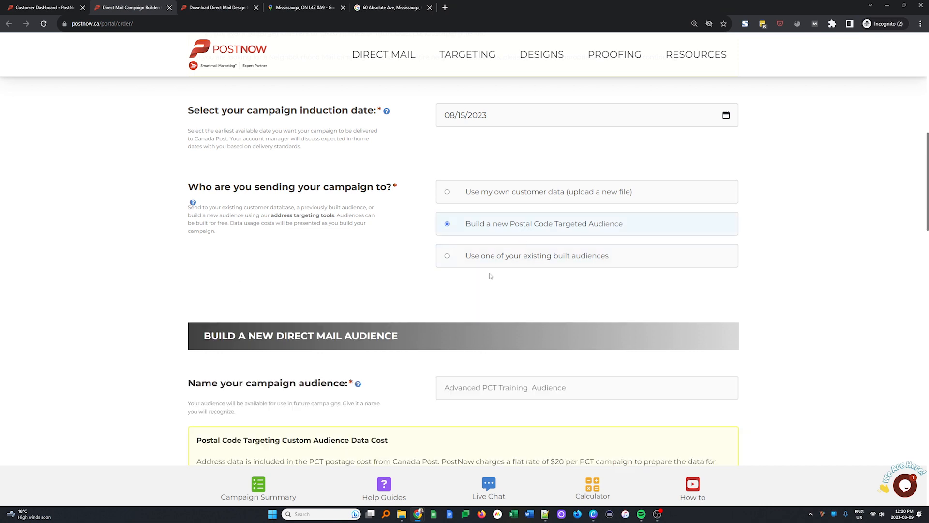
{"action": "scroll", "coordinate": [533, 300], "scroll_direction": "down", "scroll_amount": 3}
{"action": "scroll", "coordinate": [581, 343], "scroll_direction": "down", "scroll_amount": 1}
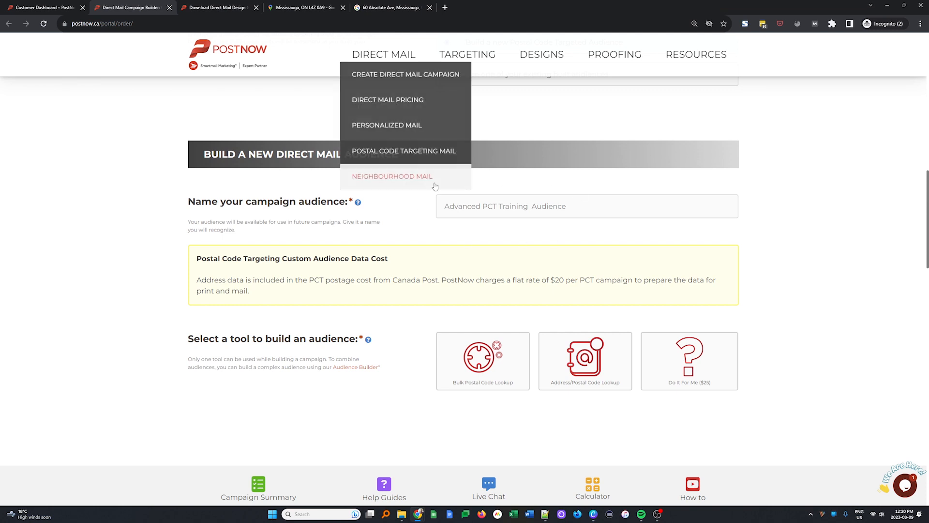
- Name the campaign audience "HVAC Installs 3 weeks (july -aug 2023)"
{"action": "left_click_drag", "start_coordinate": [566, 206], "coordinate": [383, 227]}
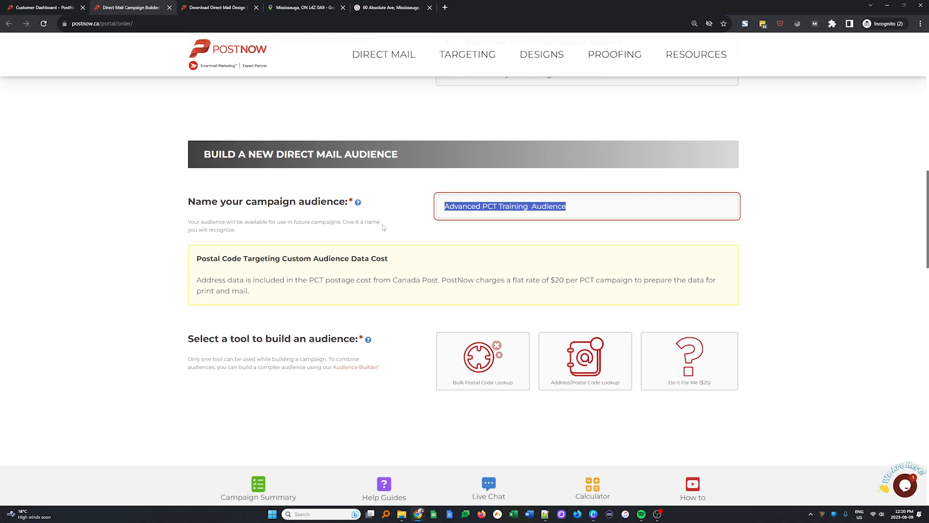
{"action": "type", "text": "HVAC Installs 3 weeks (july -aug 2023)"}
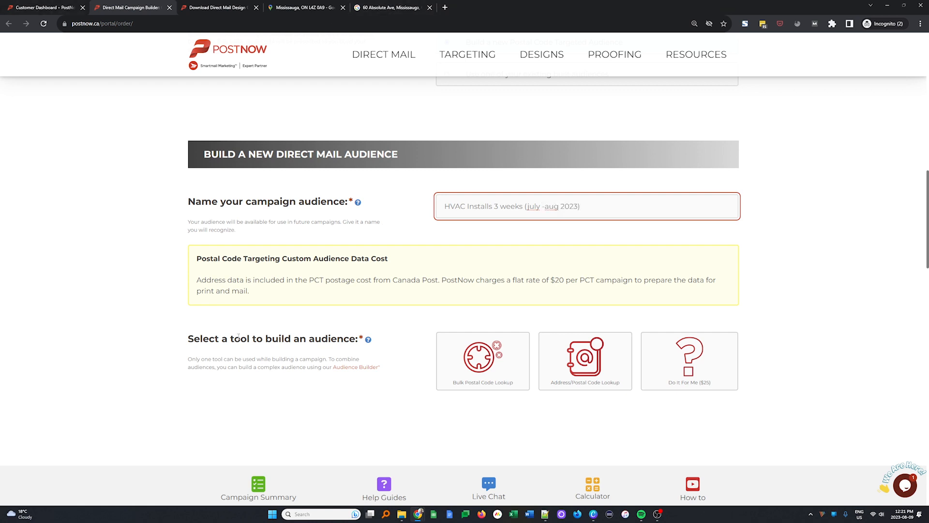
- Choose Bulk Postal Code Lookup as the tool to build the audience and go to the postal code entry area
{"action": "scroll", "coordinate": [307, 297], "scroll_direction": "down", "scroll_amount": 3}
{"action": "scroll", "coordinate": [306, 297], "scroll_direction": "up", "scroll_amount": 1}
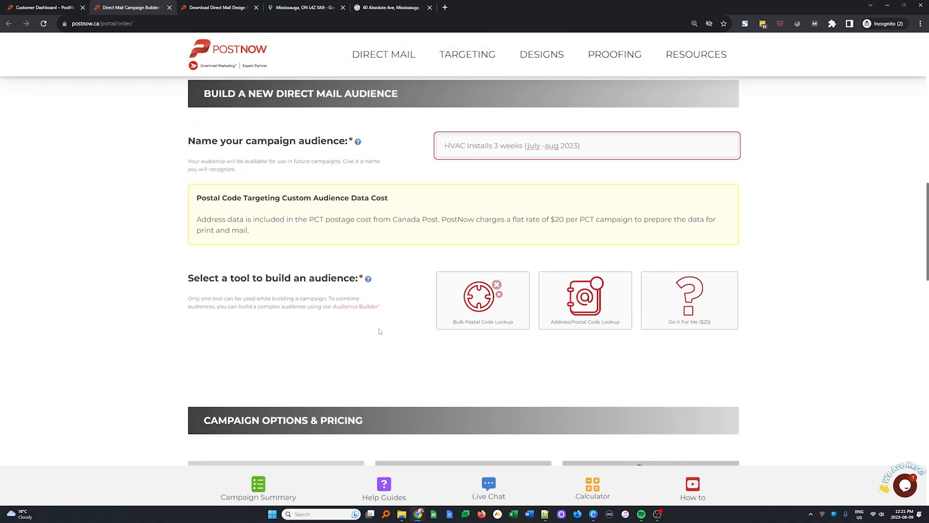
{"action": "left_click", "coordinate": [479, 325]}
{"action": "scroll", "coordinate": [486, 392], "scroll_direction": "down", "scroll_amount": 2}
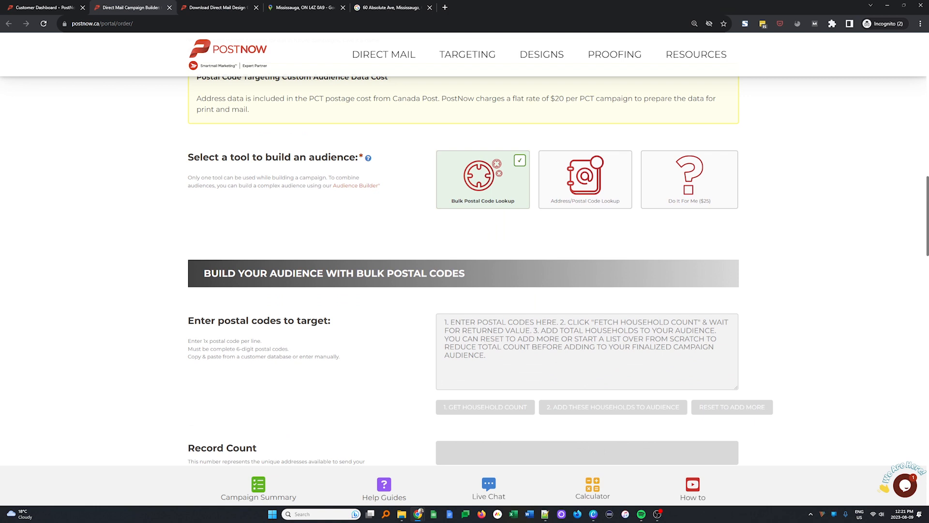
- Switch to the PCT Sample Data spreadsheet and review the weekly postal code sheets and their Google My Maps plot
{"action": "left_click_drag", "start_coordinate": [928, 234], "coordinate": [498, 2]}
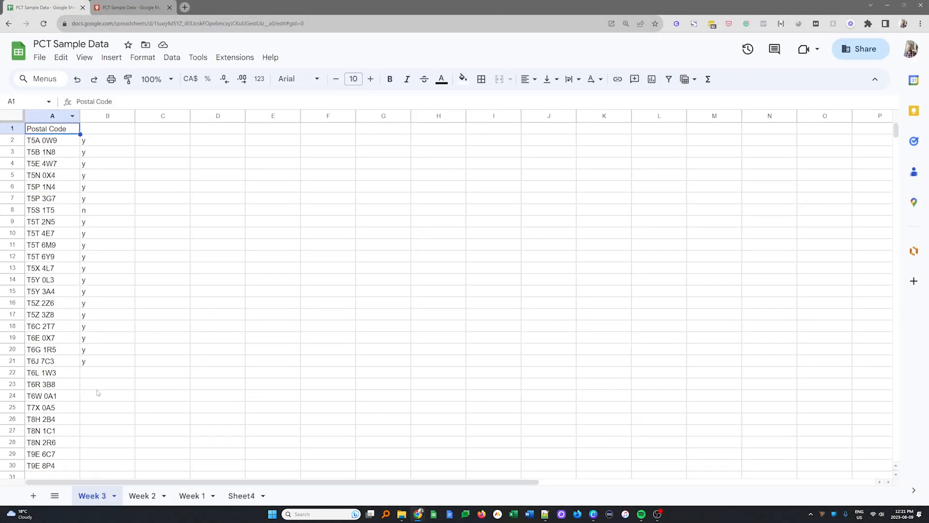
{"action": "left_click", "coordinate": [203, 498]}
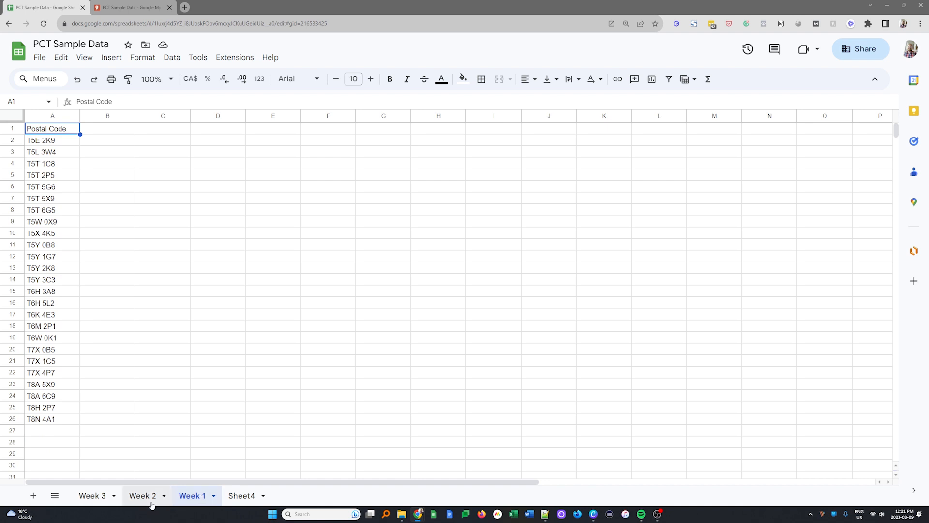
{"action": "left_click", "coordinate": [82, 497]}
{"action": "left_click", "coordinate": [196, 496]}
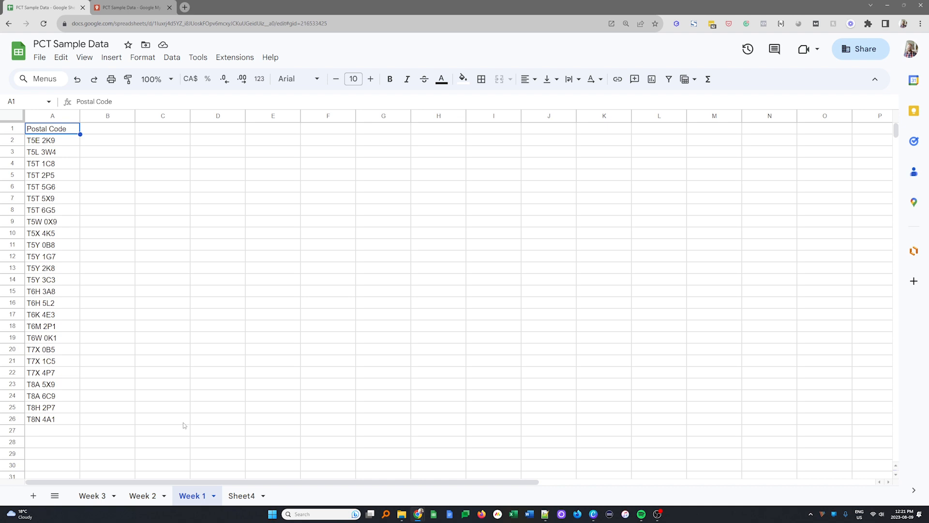
{"action": "key", "text": "ctrl+Tab"}
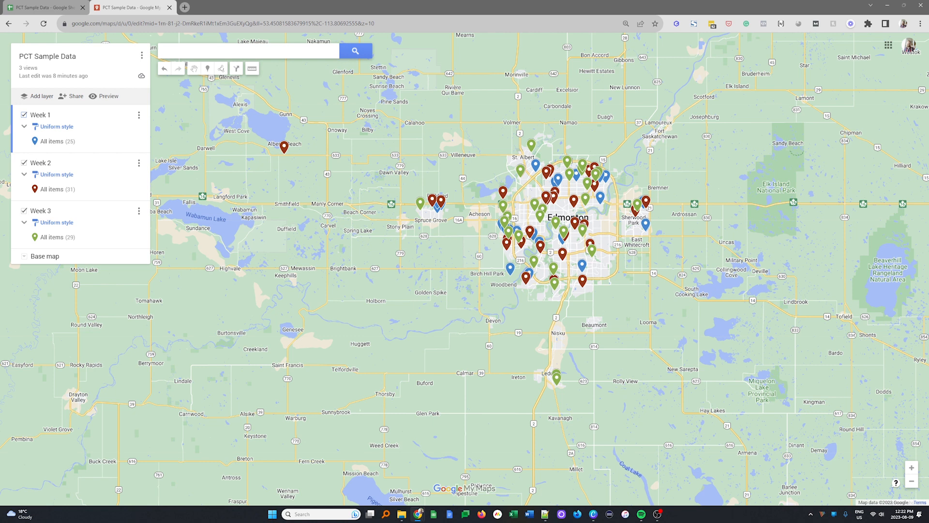
{"action": "left_click", "coordinate": [46, 7]}
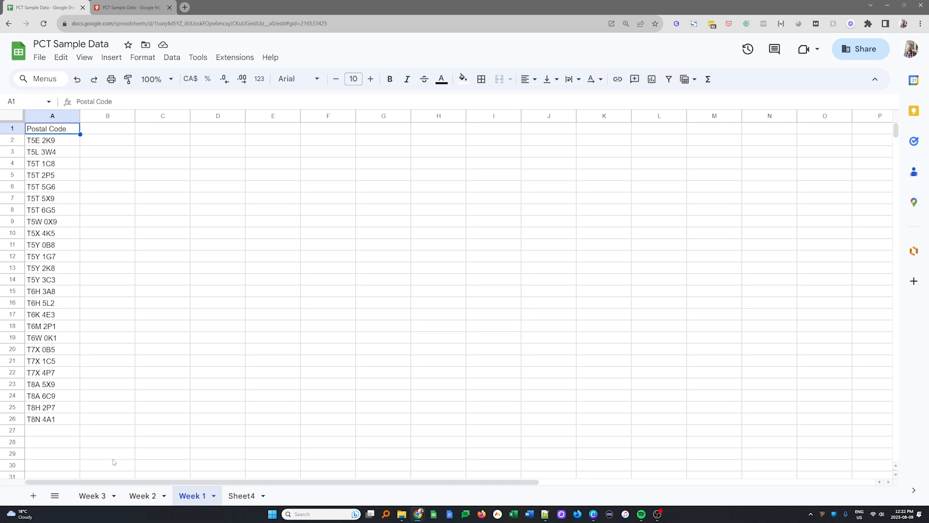
- Copy the Week 1 postal codes in A2:A26 and paste them into the PostNow campaign's list of postal codes to target
{"action": "left_click", "coordinate": [253, 364]}
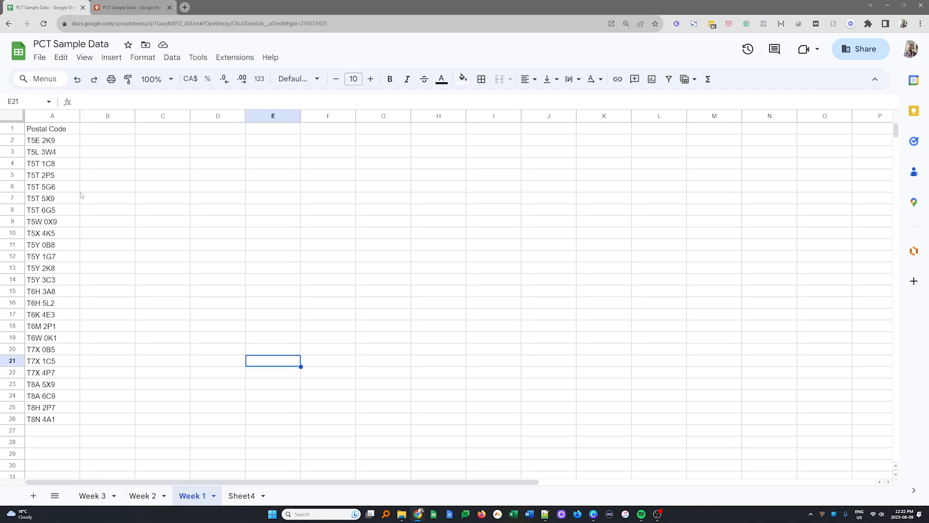
{"action": "left_click_drag", "start_coordinate": [73, 145], "coordinate": [58, 186]}
{"action": "left_click_drag", "start_coordinate": [62, 312], "coordinate": [64, 422]}
{"action": "key", "text": "ctrl+c"}
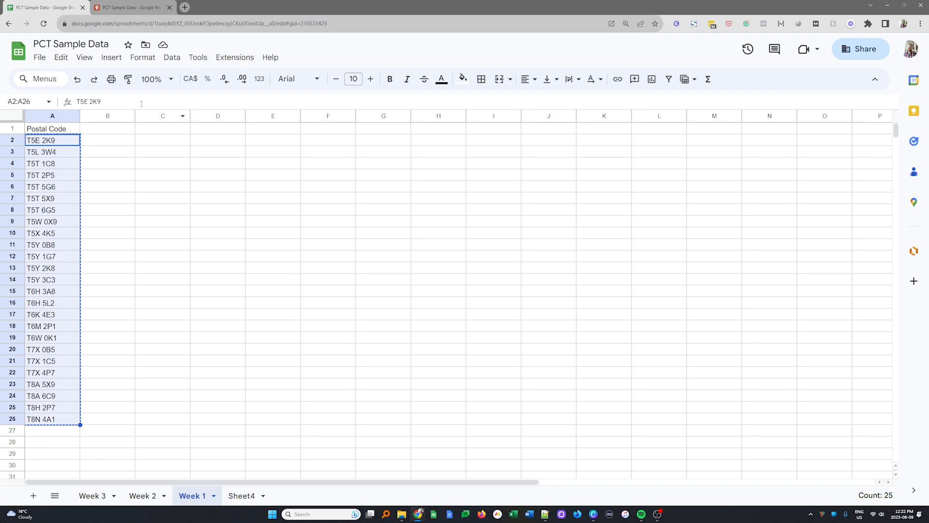
{"action": "key", "text": "alt+Tab"}
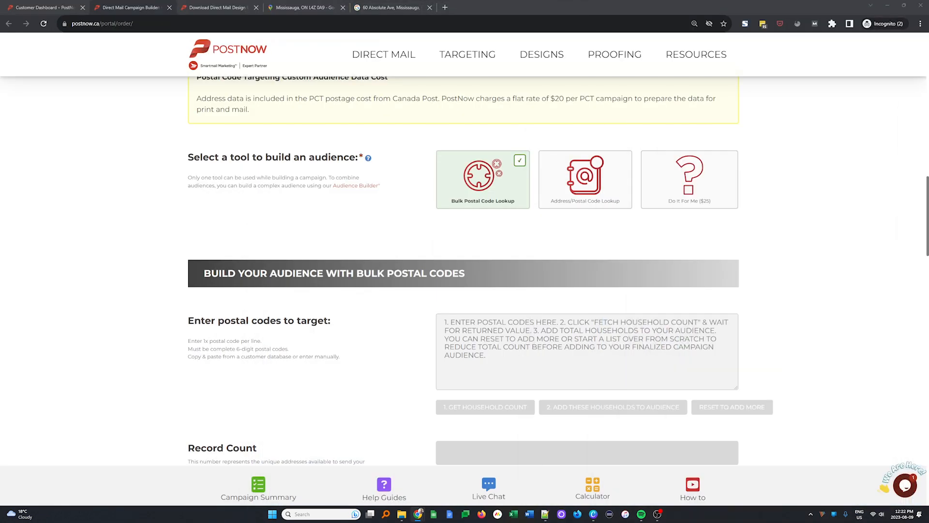
{"action": "left_click", "coordinate": [599, 343]}
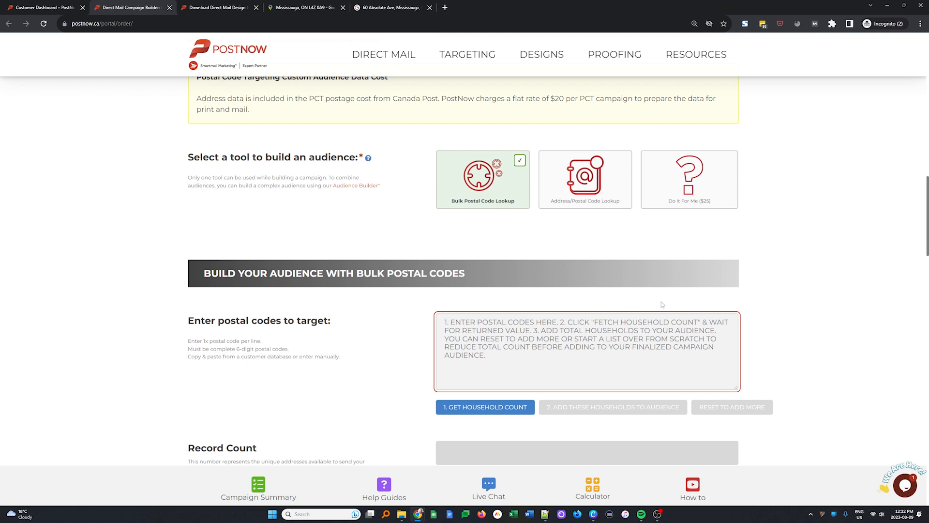
{"action": "right_click", "coordinate": [496, 343]}
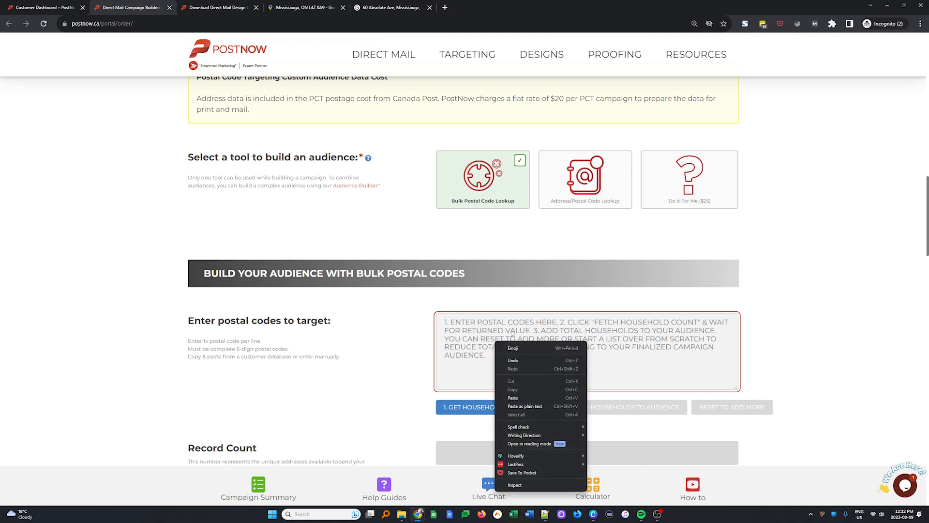
{"action": "left_click", "coordinate": [525, 395]}
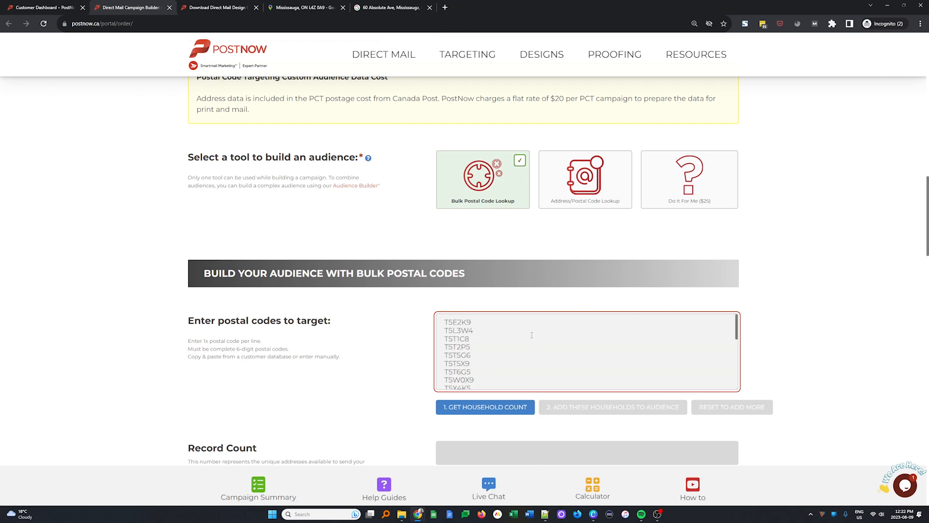
- Get the household count for the Week 1 postal codes and add these households to the audience
{"action": "scroll", "coordinate": [556, 338], "scroll_direction": "down", "scroll_amount": 8}
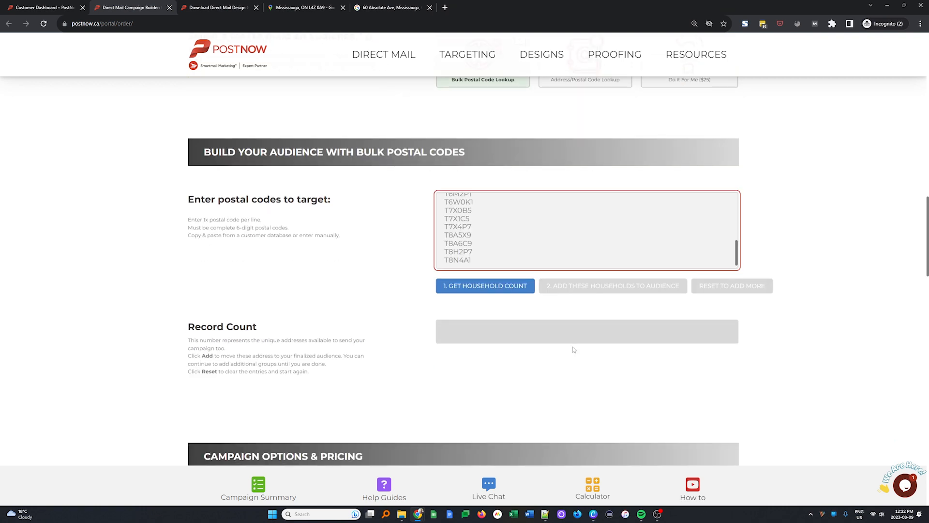
{"action": "scroll", "coordinate": [550, 255], "scroll_direction": "up", "scroll_amount": 10}
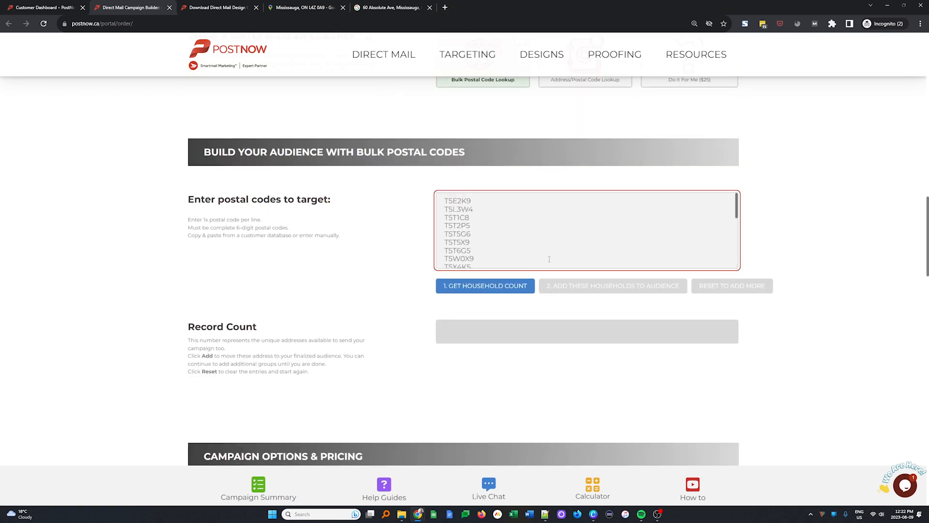
{"action": "scroll", "coordinate": [362, 356], "scroll_direction": "down", "scroll_amount": 2}
{"action": "scroll", "coordinate": [514, 234], "scroll_direction": "down", "scroll_amount": 10}
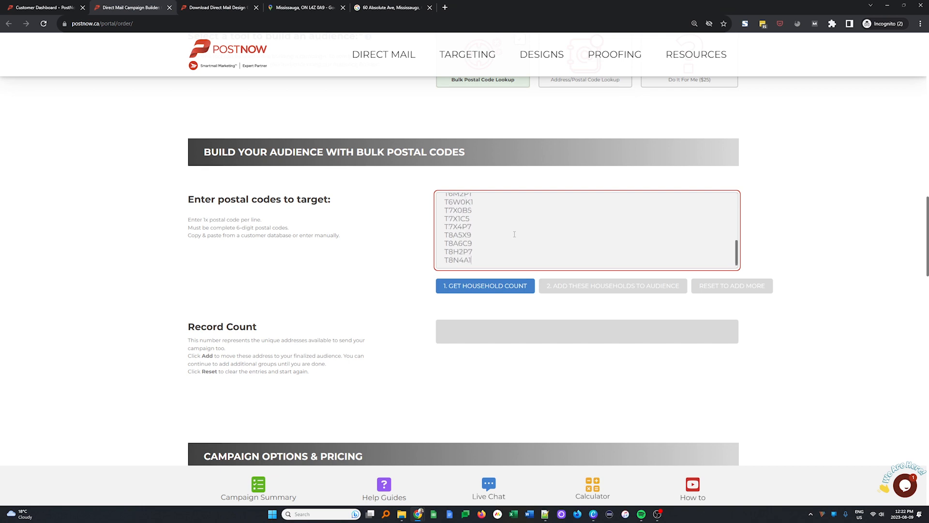
{"action": "left_click", "coordinate": [462, 289]}
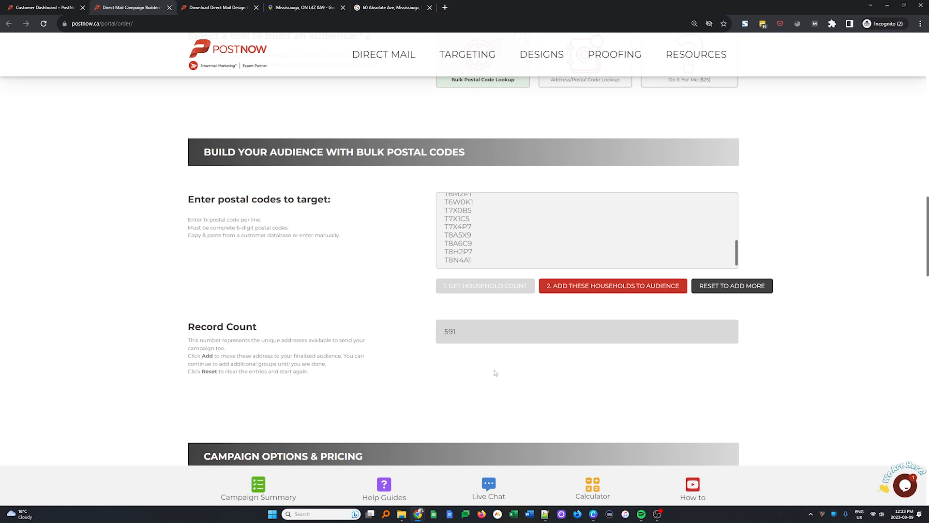
{"action": "left_click", "coordinate": [605, 286]}
- Review the finalized audience postal codes and targets and compare the campaign pricing for letter, postcard and invitation
{"action": "scroll", "coordinate": [566, 311], "scroll_direction": "down", "scroll_amount": 5}
{"action": "scroll", "coordinate": [571, 315], "scroll_direction": "down", "scroll_amount": 6}
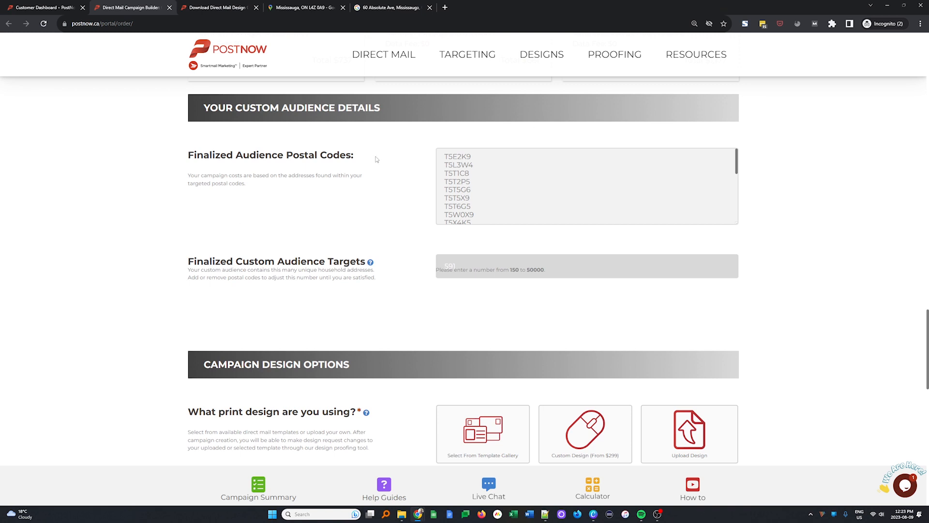
{"action": "left_click_drag", "start_coordinate": [478, 259], "coordinate": [429, 267]}
{"action": "left_click", "coordinate": [403, 329]}
{"action": "scroll", "coordinate": [405, 326], "scroll_direction": "up", "scroll_amount": 5}
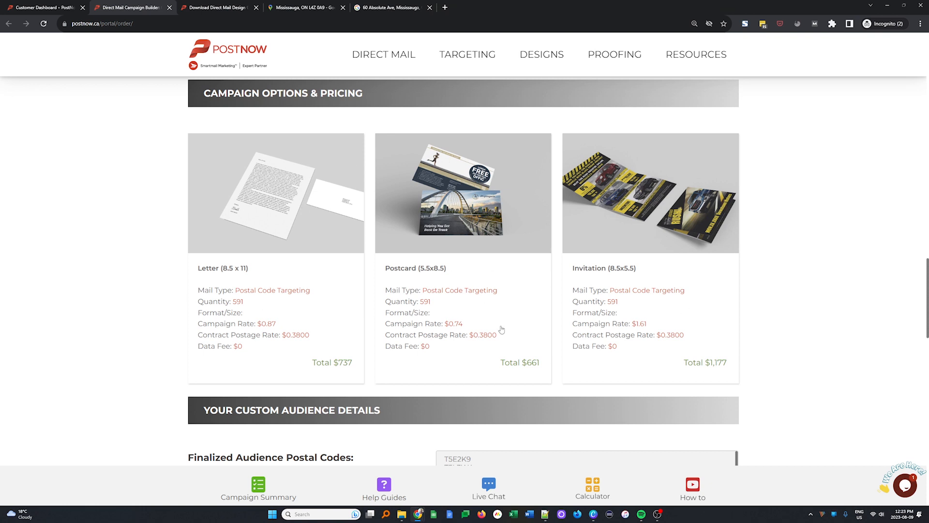
{"action": "scroll", "coordinate": [428, 305], "scroll_direction": "down", "scroll_amount": 4}
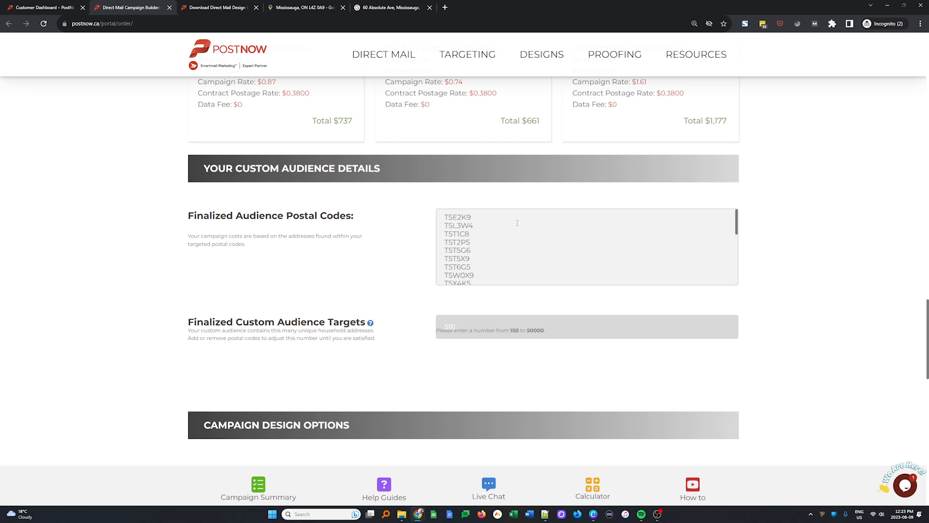
{"action": "scroll", "coordinate": [443, 332], "scroll_direction": "up", "scroll_amount": 5}
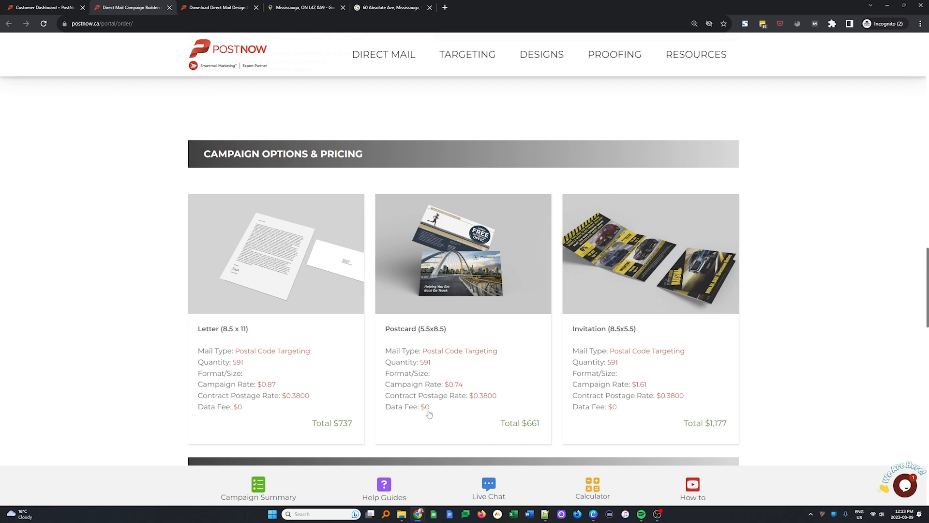
{"action": "scroll", "coordinate": [441, 405], "scroll_direction": "up", "scroll_amount": 5}
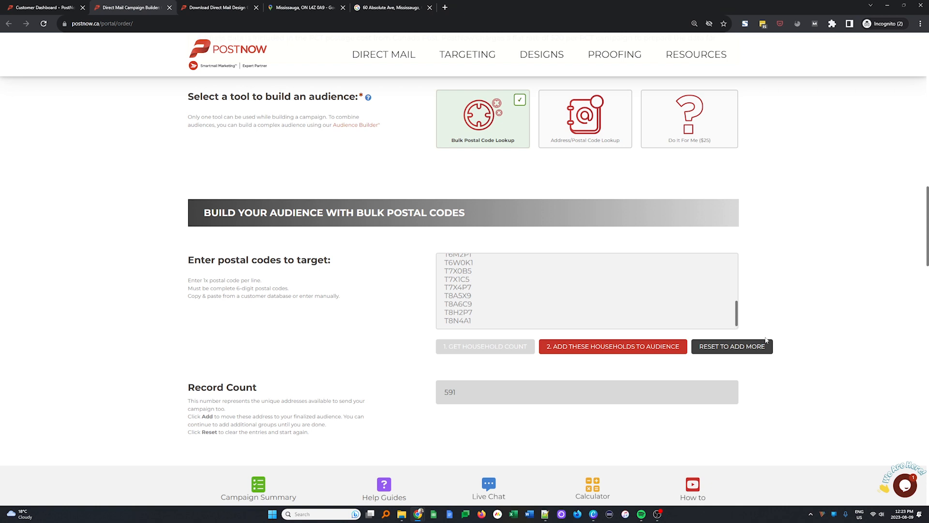
- Reset the postal code entry to add more and paste in the Week 2 postal codes from A2:A32 of the PCT Sample Data spreadsheet
{"action": "left_click", "coordinate": [721, 348]}
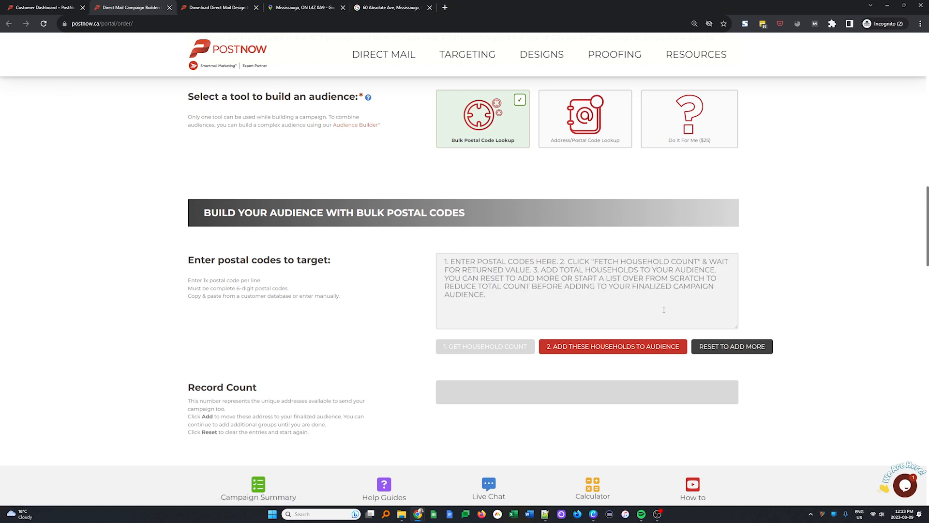
{"action": "left_click_drag", "start_coordinate": [928, 6], "coordinate": [576, 1]}
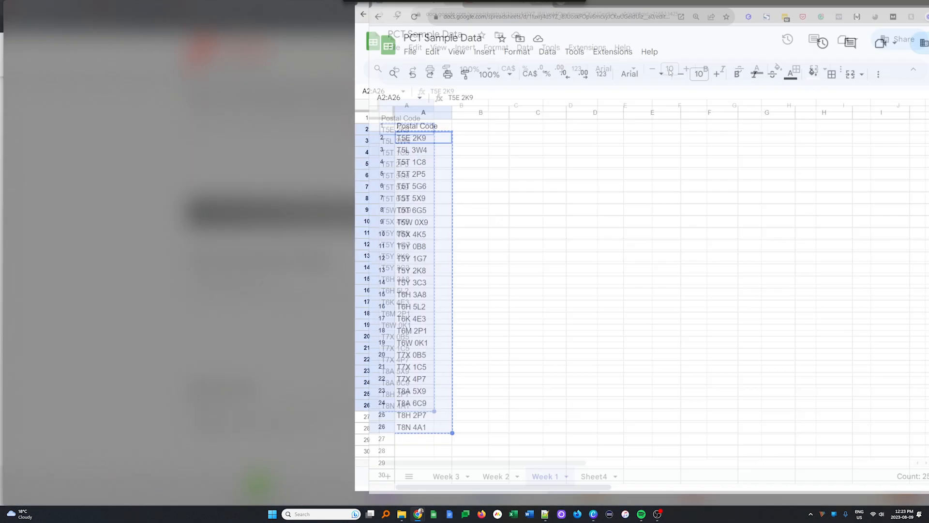
{"action": "left_click", "coordinate": [134, 493]}
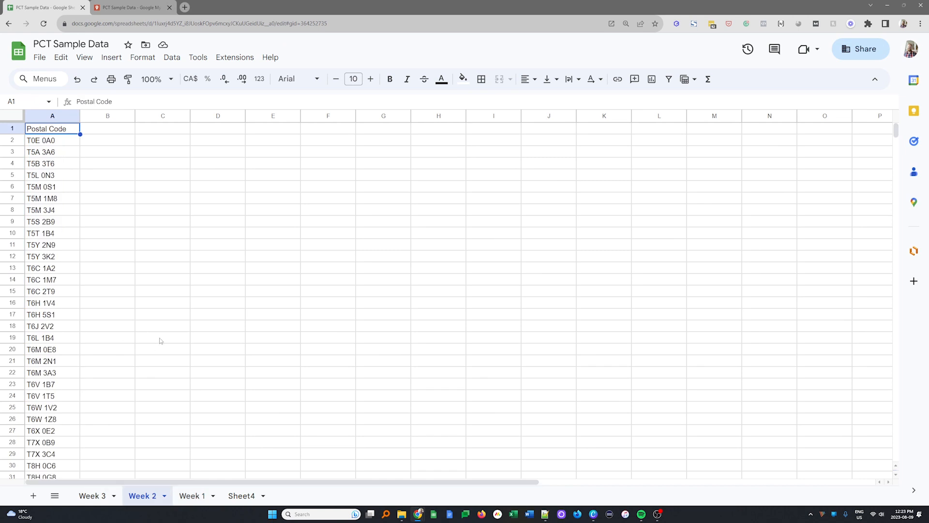
{"action": "left_click_drag", "start_coordinate": [54, 141], "coordinate": [47, 271]}
{"action": "key", "text": "ctrl+c"}
{"action": "key", "text": "alt+Tab"}
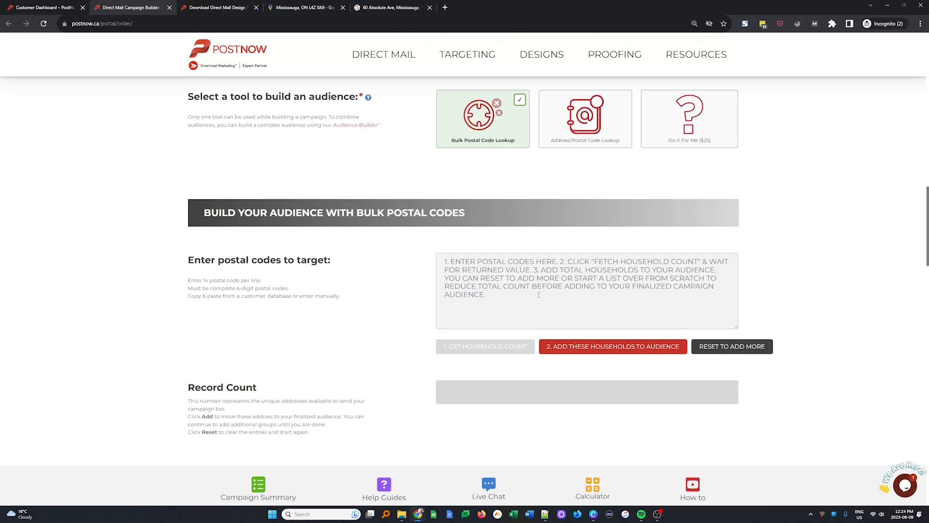
{"action": "left_click", "coordinate": [555, 262]}
{"action": "key", "text": "ctrl+v"}
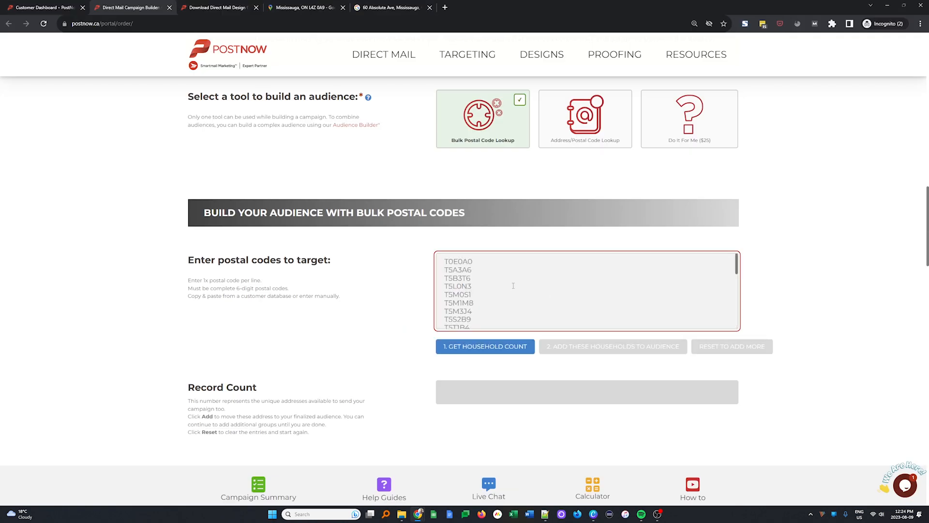
- Look over the audience builder settings and the Week 2 postal code list in the spreadsheet, and return to the campaign builder
{"action": "scroll", "coordinate": [478, 285], "scroll_direction": "up", "scroll_amount": 5}
{"action": "scroll", "coordinate": [329, 309], "scroll_direction": "down", "scroll_amount": 7}
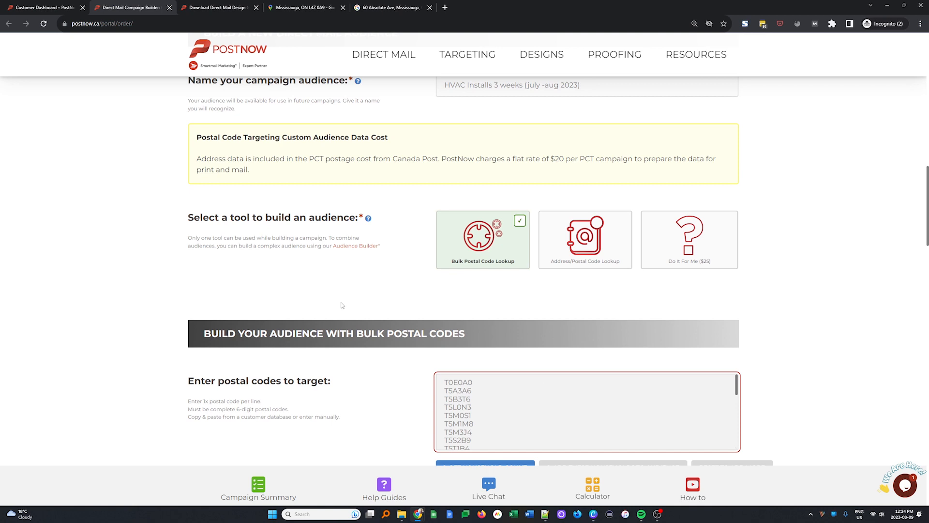
{"action": "scroll", "coordinate": [327, 311], "scroll_direction": "up", "scroll_amount": 1}
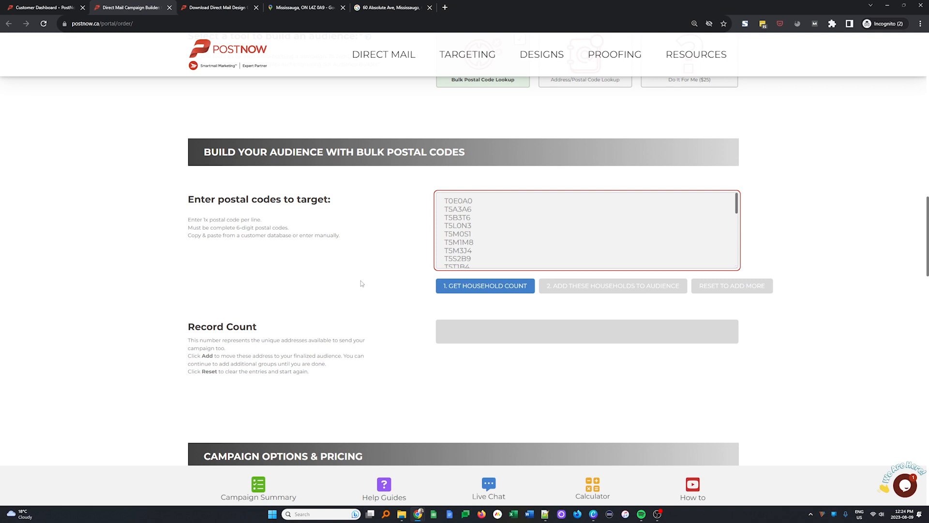
{"action": "key", "text": "alt+Tab"}
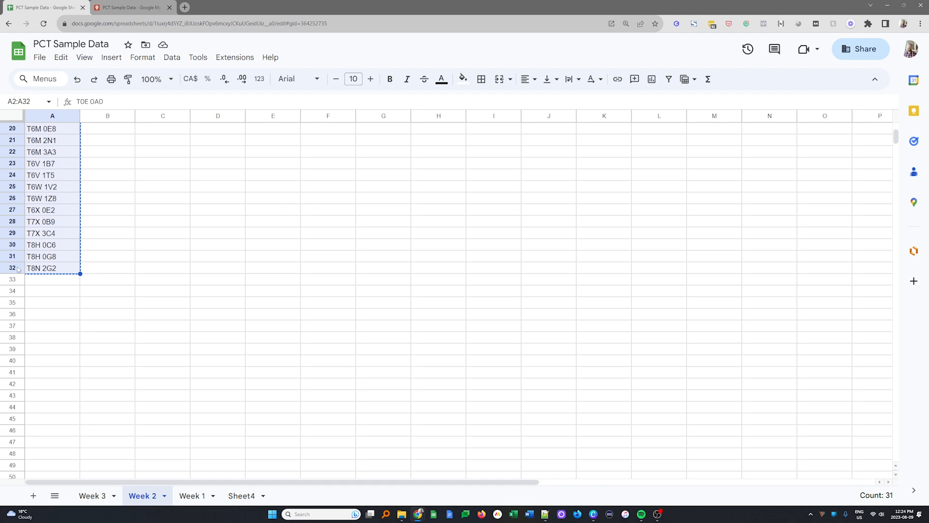
{"action": "scroll", "coordinate": [41, 281], "scroll_direction": "up", "scroll_amount": 5}
{"action": "scroll", "coordinate": [73, 189], "scroll_direction": "down", "scroll_amount": 3}
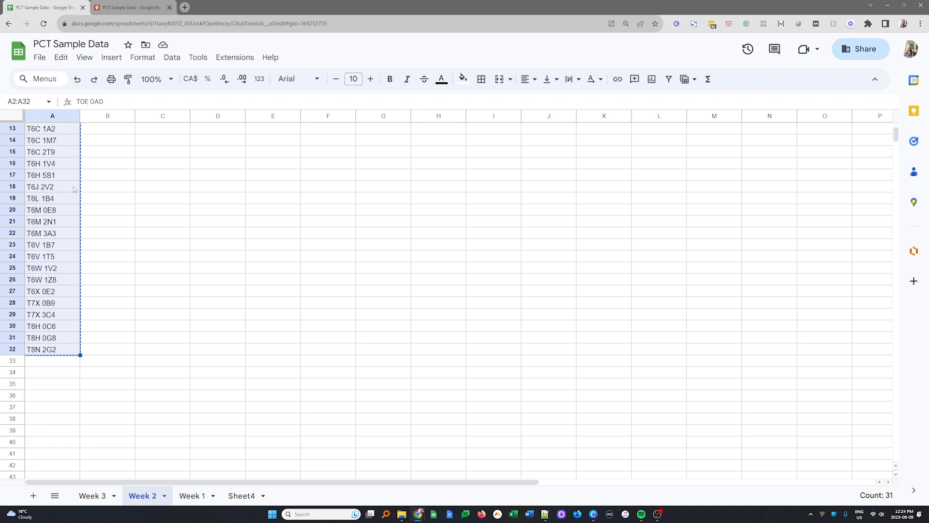
{"action": "scroll", "coordinate": [58, 278], "scroll_direction": "down", "scroll_amount": 3}
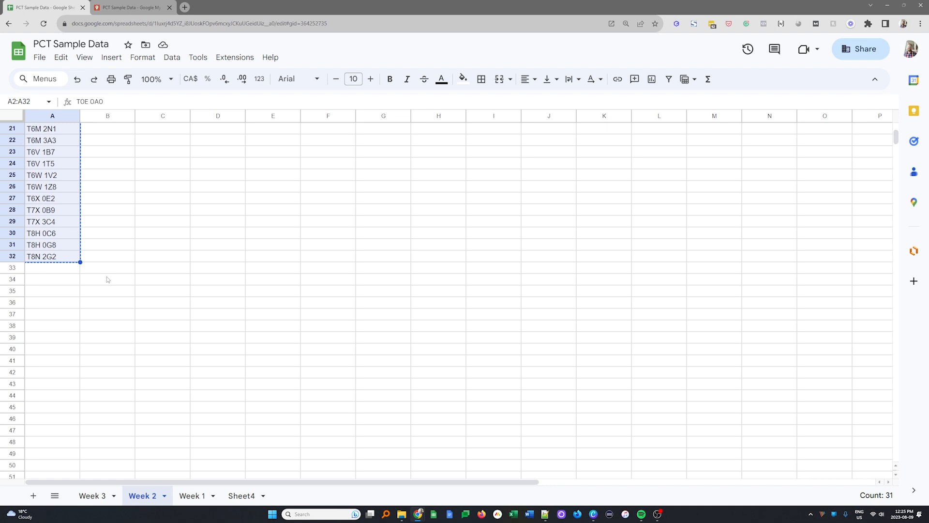
{"action": "key", "text": "alt+Tab"}
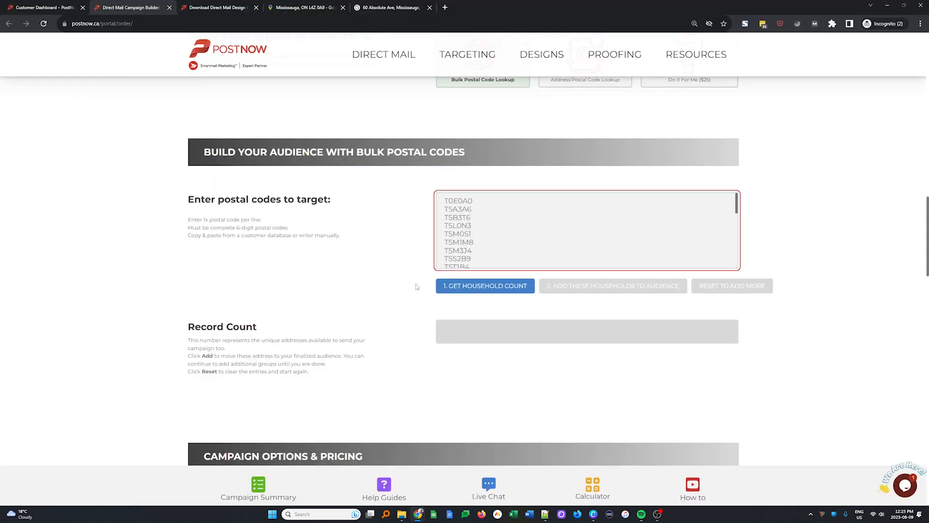
- Get the household count for the Week 2 postal codes and look through the full list of entered codes
{"action": "left_click", "coordinate": [496, 285]}
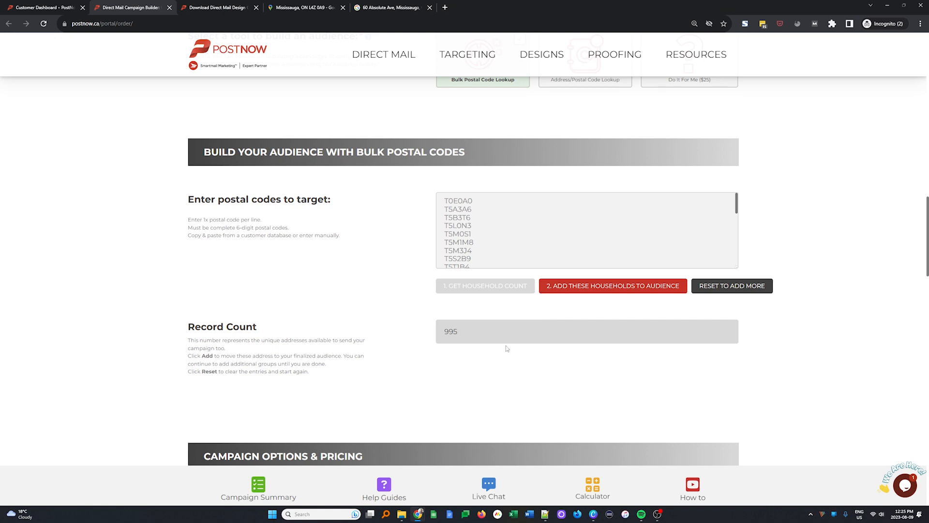
{"action": "left_click_drag", "start_coordinate": [476, 337], "coordinate": [373, 328]}
{"action": "left_click", "coordinate": [405, 397]}
{"action": "left_click_drag", "start_coordinate": [736, 203], "coordinate": [738, 263]}
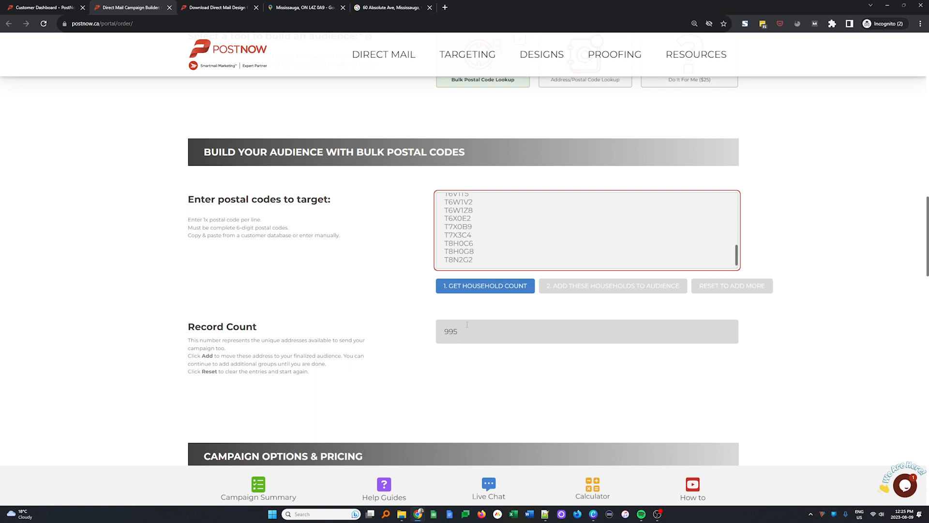
{"action": "scroll", "coordinate": [561, 223], "scroll_direction": "up", "scroll_amount": 15}
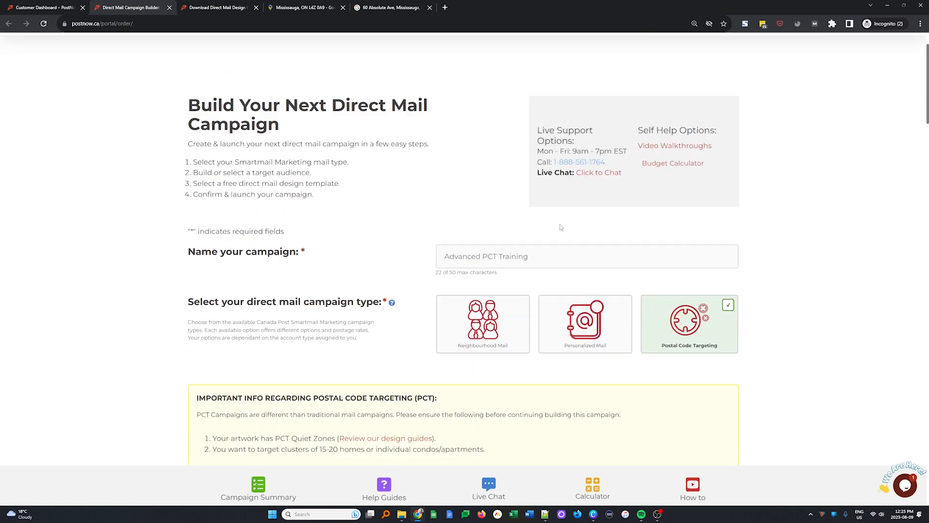
{"action": "scroll", "coordinate": [563, 226], "scroll_direction": "down", "scroll_amount": 10}
{"action": "scroll", "coordinate": [562, 227], "scroll_direction": "down", "scroll_amount": 3}
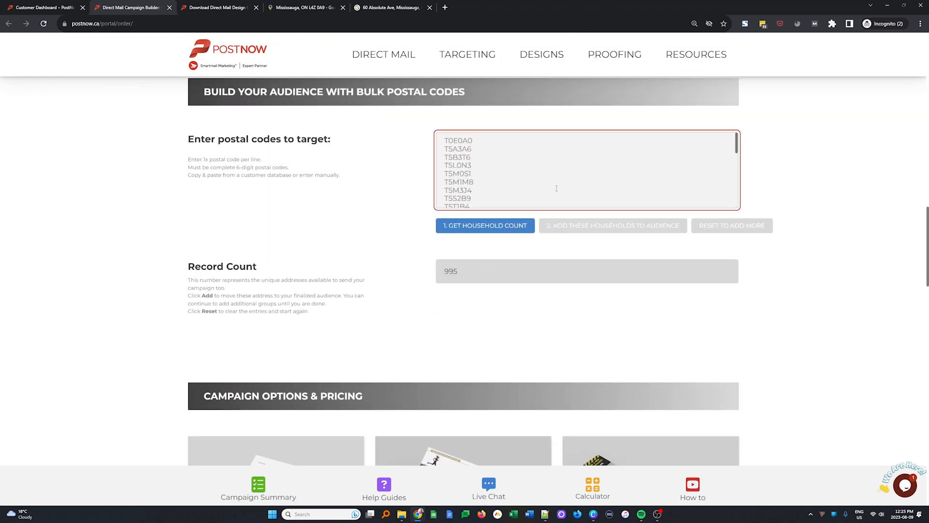
- Clear all Week 2 postal codes from the bulk postal code entry
{"action": "key", "text": "ctrl+a"}
{"action": "key", "text": "BackSpace"}
{"action": "left_click_drag", "start_coordinate": [462, 272], "coordinate": [422, 273]}
{"action": "left_click", "coordinate": [489, 275]}
{"action": "left_click", "coordinate": [519, 303]}
{"action": "left_click", "coordinate": [606, 181]}
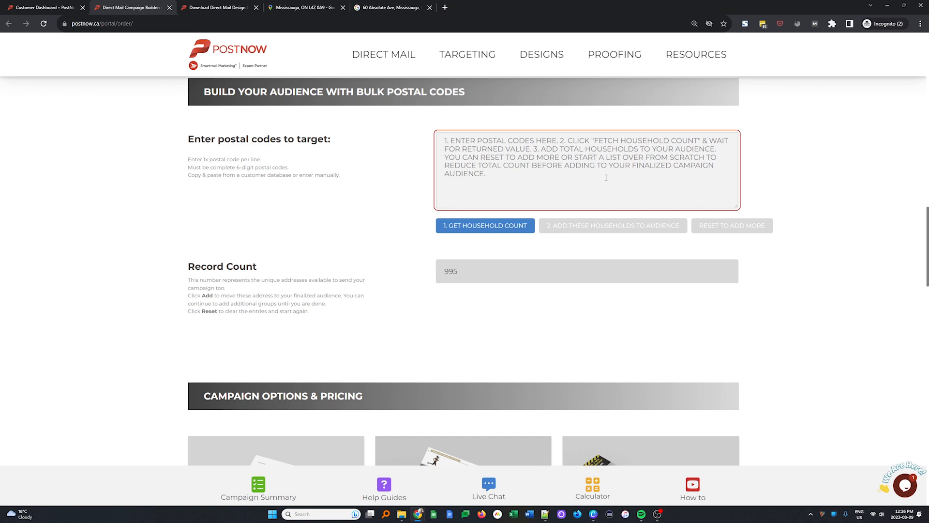
- Copy the first ten Week 2 postal codes (A2:A11) from the PCT Sample Data spreadsheet into the campaign's entry and get their household count
{"action": "key", "text": "alt+Tab"}
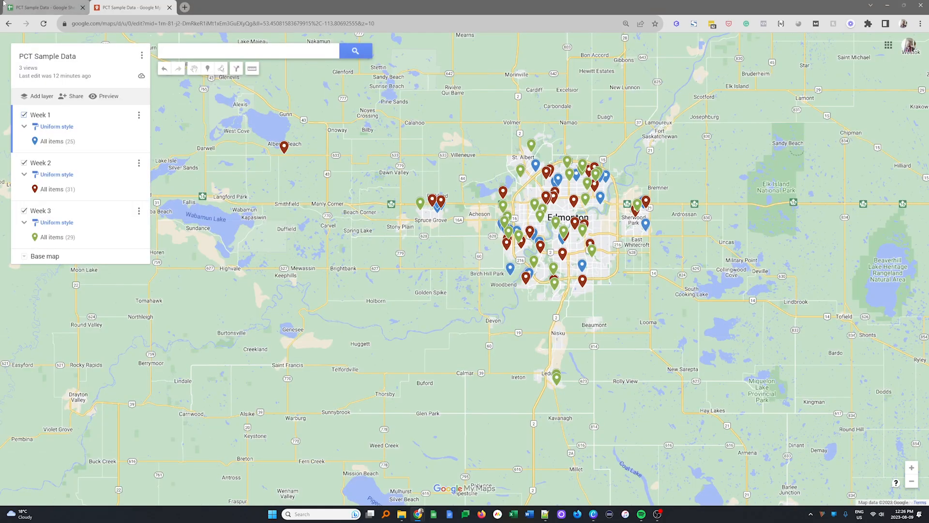
{"action": "left_click", "coordinate": [50, 8]}
{"action": "scroll", "coordinate": [158, 375], "scroll_direction": "up", "scroll_amount": 5}
{"action": "left_click_drag", "start_coordinate": [48, 140], "coordinate": [62, 242]}
{"action": "key", "text": "ctrl+c"}
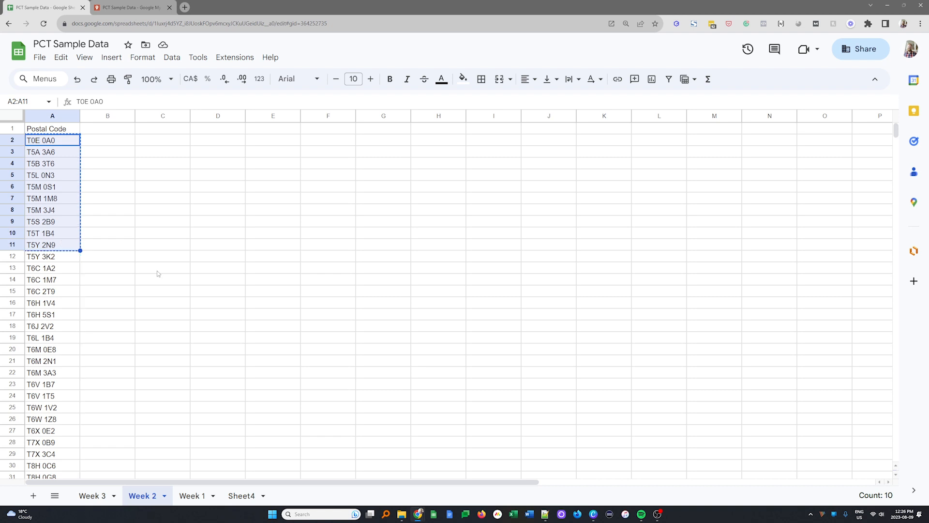
{"action": "key", "text": "alt+Tab"}
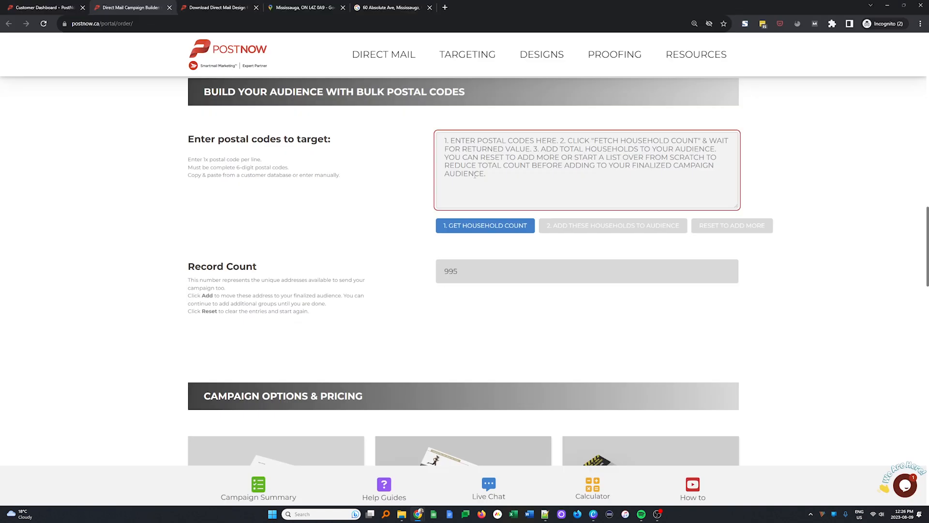
{"action": "key", "text": "ctrl+v"}
{"action": "left_click", "coordinate": [493, 225]}
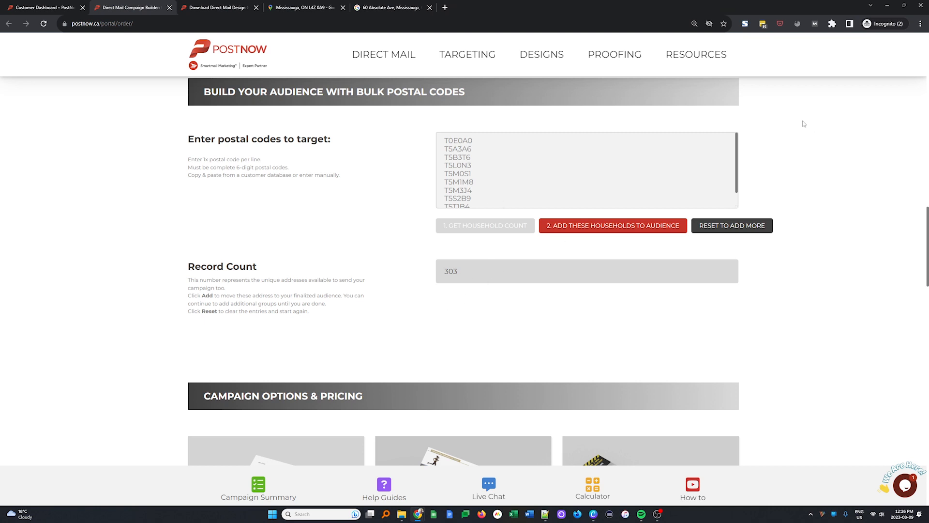
- Remove the last five postal codes, T5M1M8 to T5Y2N9, from the entry and get the household count for the remaining five
{"action": "scroll", "coordinate": [471, 154], "scroll_direction": "down", "scroll_amount": 1}
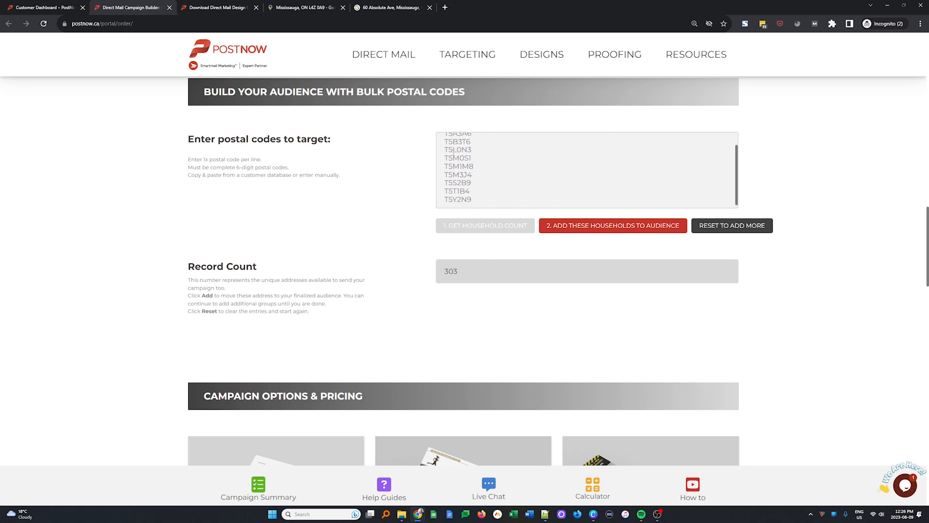
{"action": "left_click_drag", "start_coordinate": [476, 201], "coordinate": [442, 170]}
{"action": "key", "text": "BackSpace"}
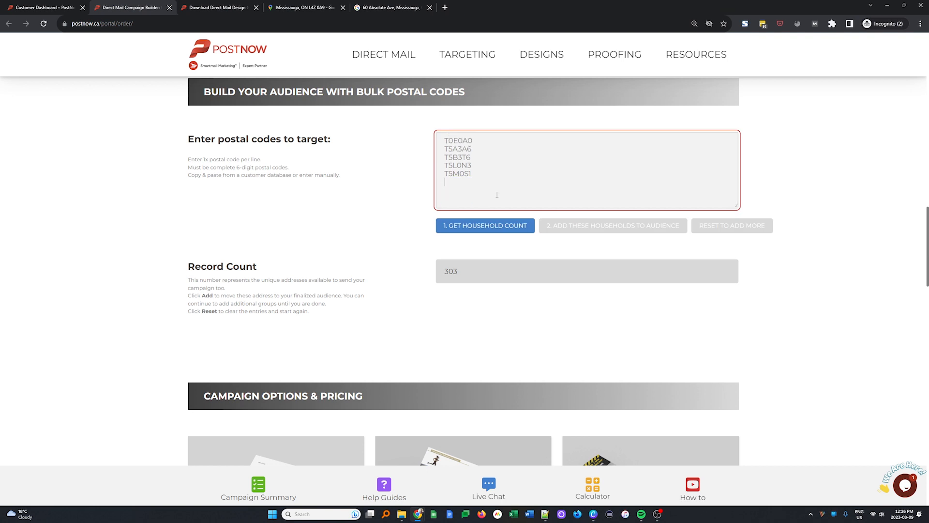
{"action": "left_click", "coordinate": [471, 226]}
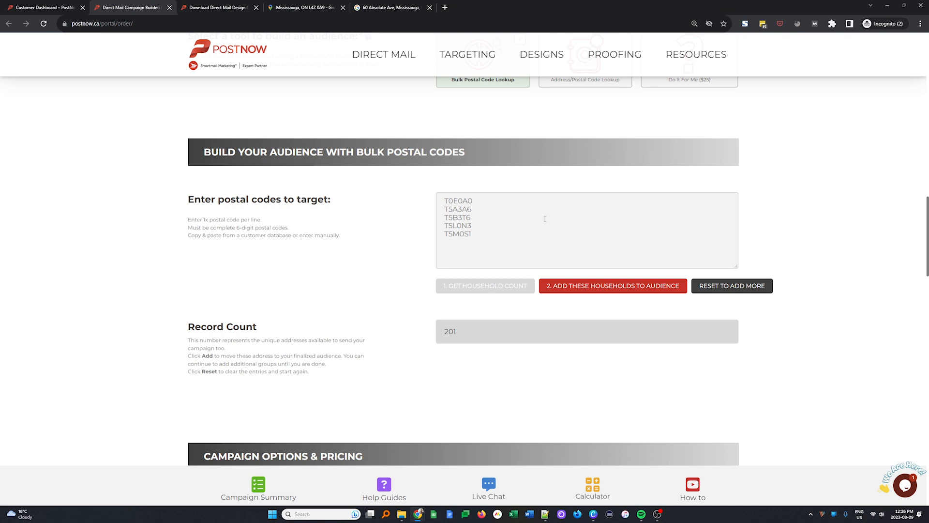
{"action": "double_click", "coordinate": [450, 332]}
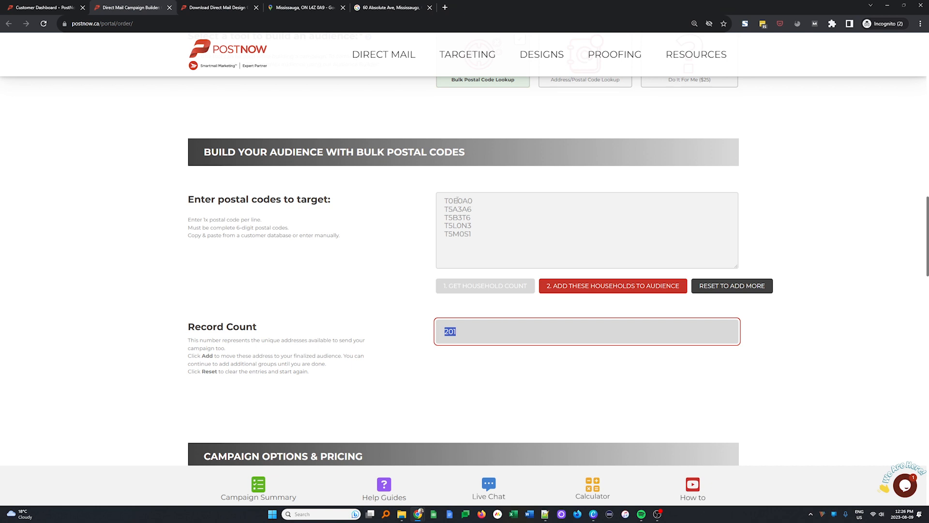
- Reduce the entry to only postal code T0E0A0 and get its household count, repeating the lookup to check it
{"action": "left_click_drag", "start_coordinate": [480, 199], "coordinate": [434, 201]}
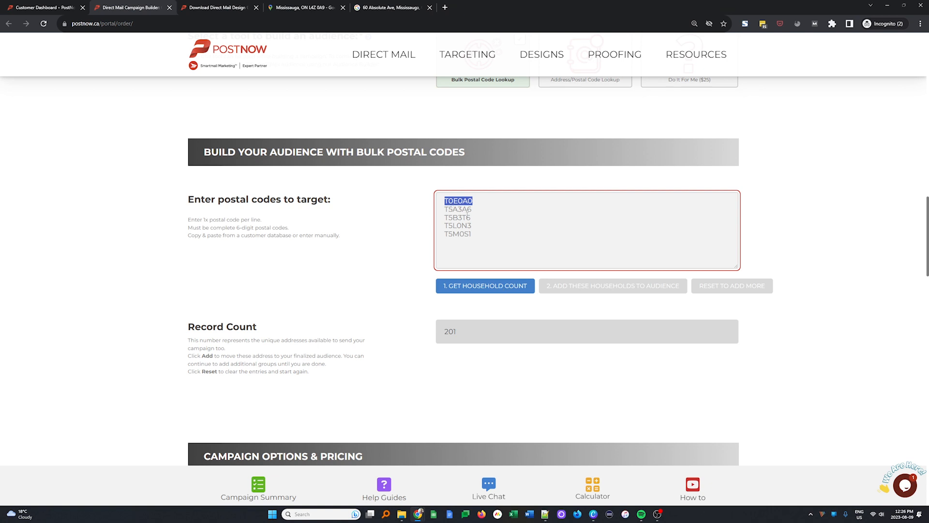
{"action": "left_click_drag", "start_coordinate": [478, 240], "coordinate": [445, 209]}
{"action": "left_click", "coordinate": [497, 239]}
{"action": "left_click_drag", "start_coordinate": [496, 239], "coordinate": [436, 214]}
{"action": "key", "text": "BackSpace"}
{"action": "left_click", "coordinate": [486, 285]}
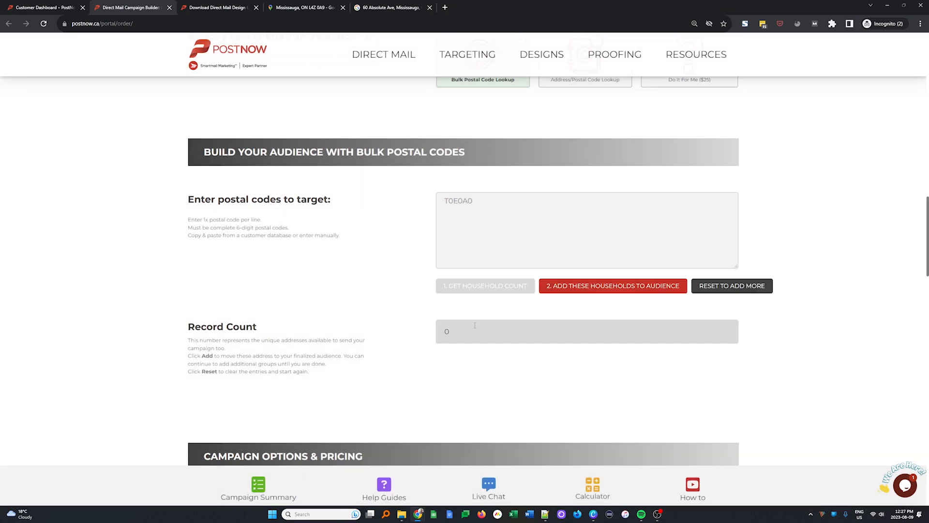
{"action": "left_click", "coordinate": [482, 227]}
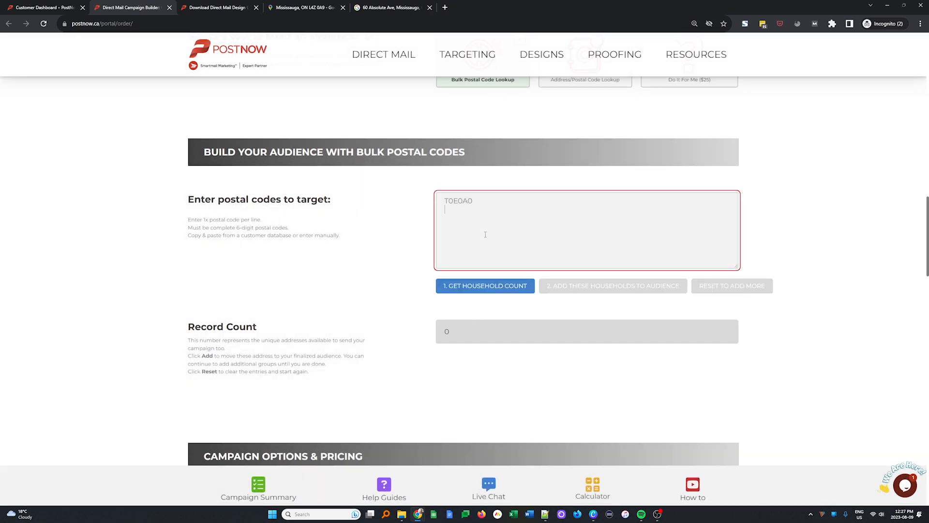
{"action": "left_click", "coordinate": [484, 290]}
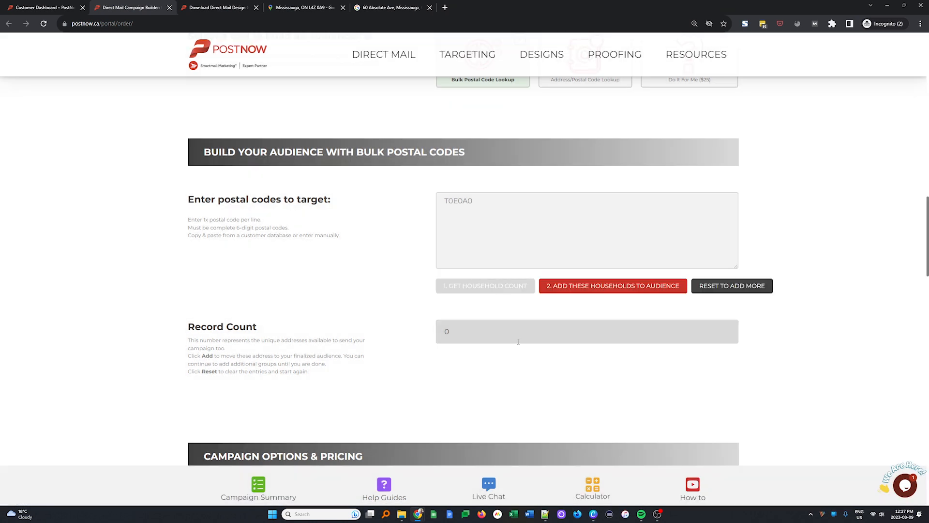
- Restore the five-code list, delete T0E0A0 from it and get the household count for T5A3A6, T5B3T6, T5L0N3 and T5M0S1
{"action": "left_click", "coordinate": [473, 213]}
{"action": "key", "text": "ctrl+a"}
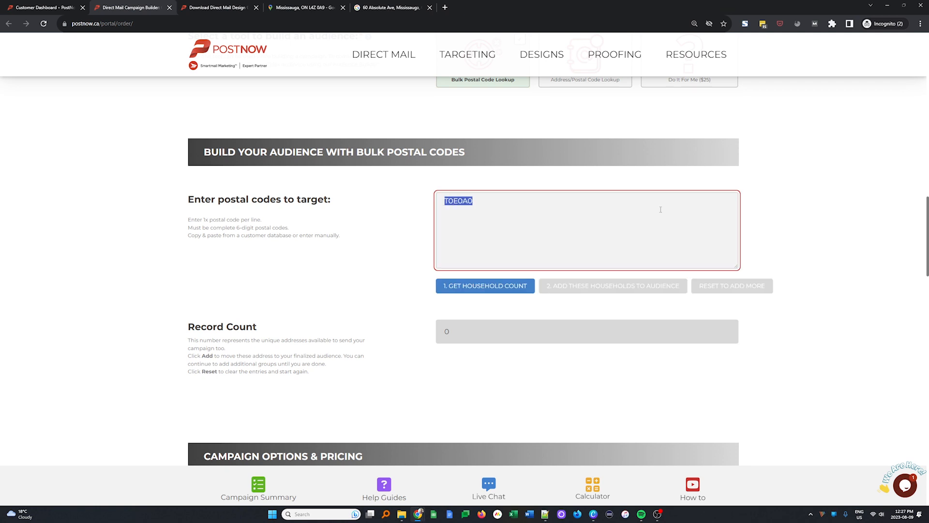
{"action": "scroll", "coordinate": [649, 230], "scroll_direction": "down", "scroll_amount": 1}
{"action": "key", "text": "ctrl+v"}
{"action": "scroll", "coordinate": [649, 230], "scroll_direction": "up", "scroll_amount": 2}
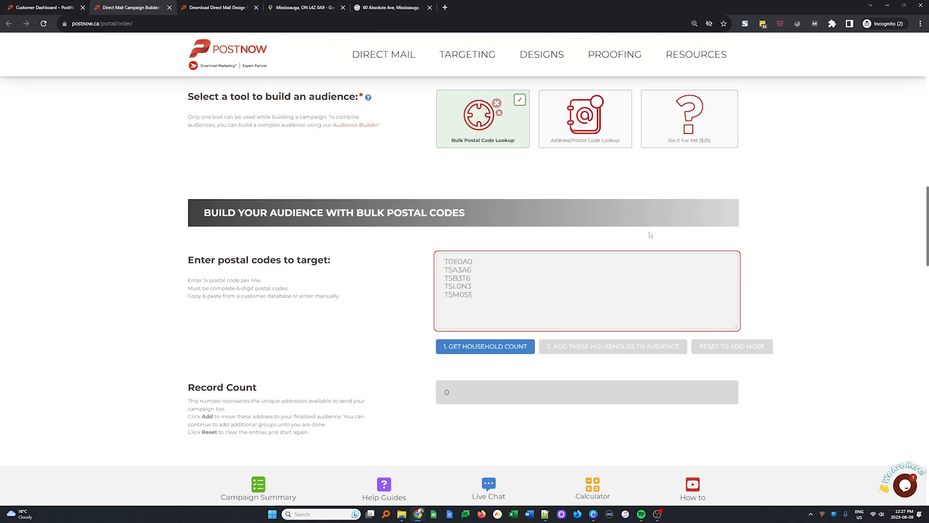
{"action": "left_click_drag", "start_coordinate": [488, 262], "coordinate": [374, 250]}
{"action": "key", "text": "Delete"}
{"action": "key", "text": "Delete"}
{"action": "left_click", "coordinate": [495, 351]}
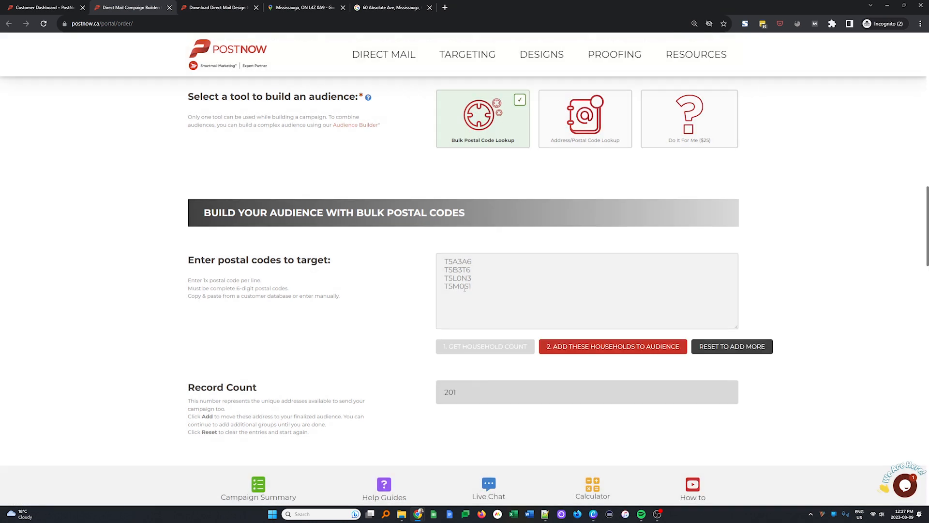
- Remove T5L0N3 and T5M0S1 and then T5B3T6 from the entry, getting the household count after each removal
{"action": "left_click_drag", "start_coordinate": [472, 286], "coordinate": [394, 280]}
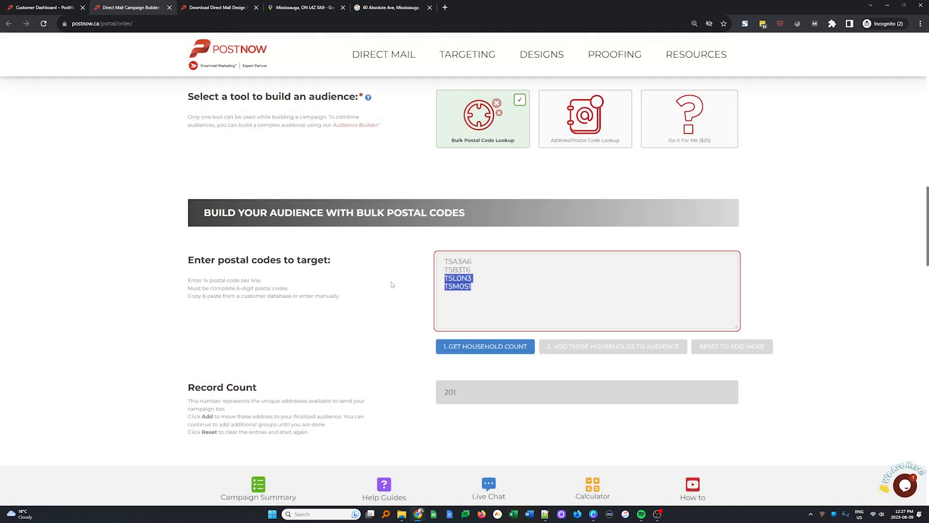
{"action": "key", "text": "BackSpace"}
{"action": "left_click", "coordinate": [496, 347]}
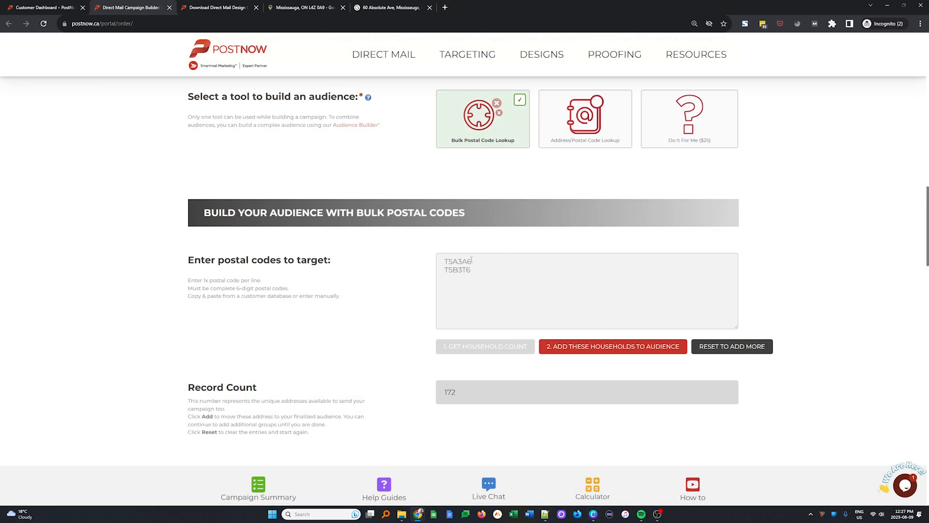
{"action": "left_click_drag", "start_coordinate": [483, 271], "coordinate": [444, 269]}
{"action": "key", "text": "BackSpace"}
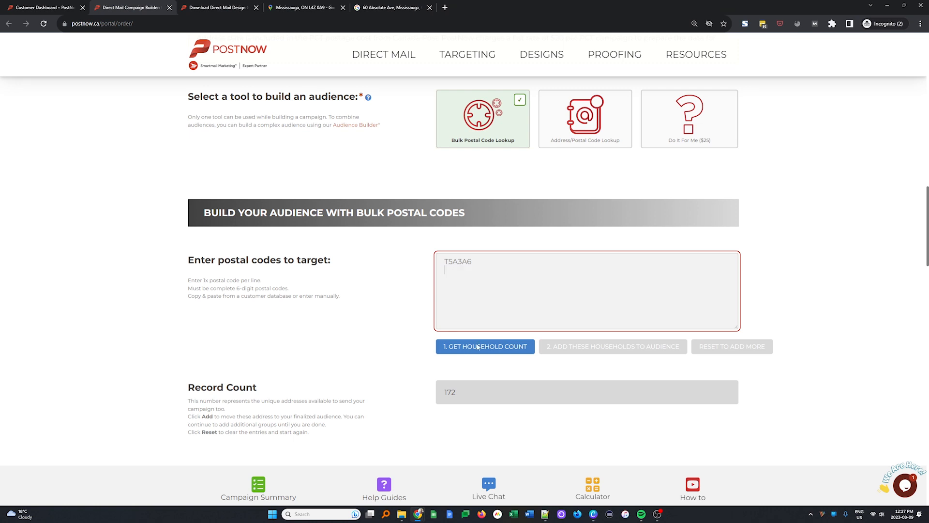
{"action": "left_click", "coordinate": [481, 346]}
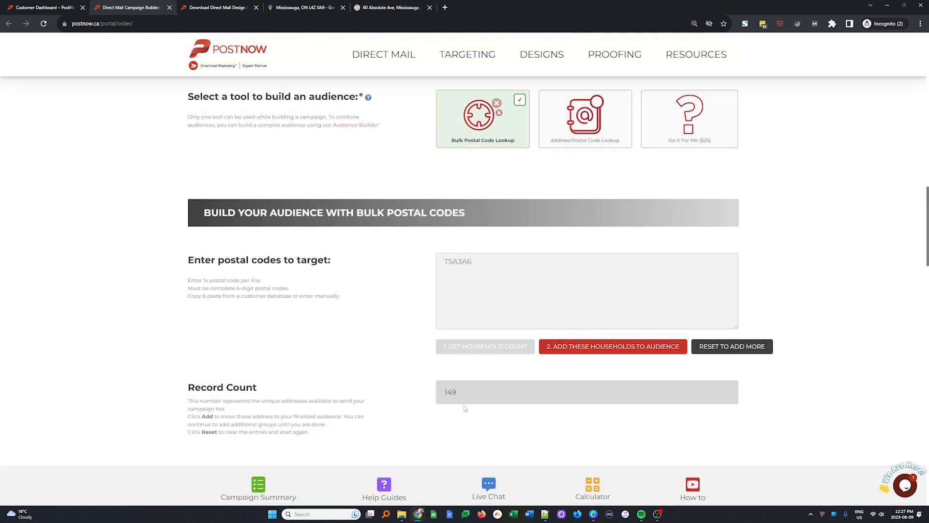
- Look up postal code T5A3A6 in Google Maps and examine its boundary and the homes inside it
{"action": "triple_click", "coordinate": [494, 264]}
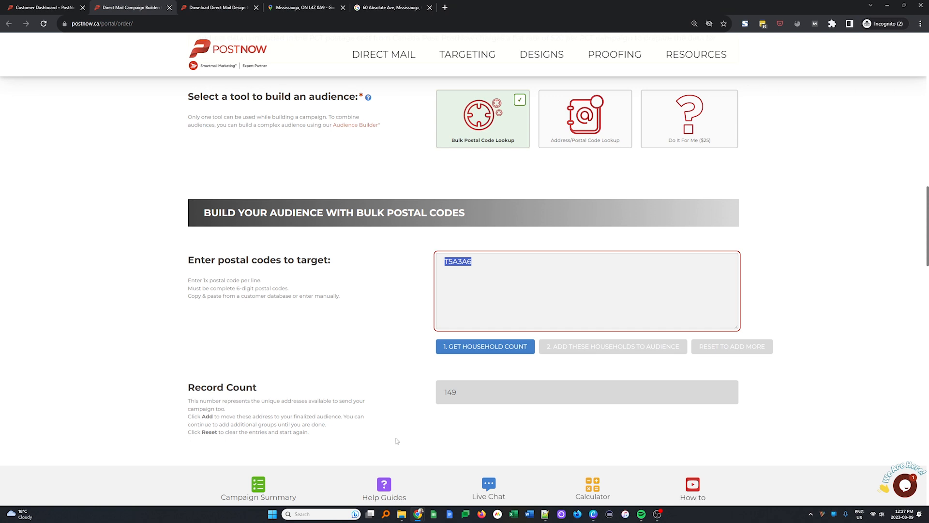
{"action": "left_click", "coordinate": [306, 6]}
{"action": "triple_click", "coordinate": [118, 53]}
{"action": "key", "text": "ctrl+v"}
{"action": "key", "text": "Return"}
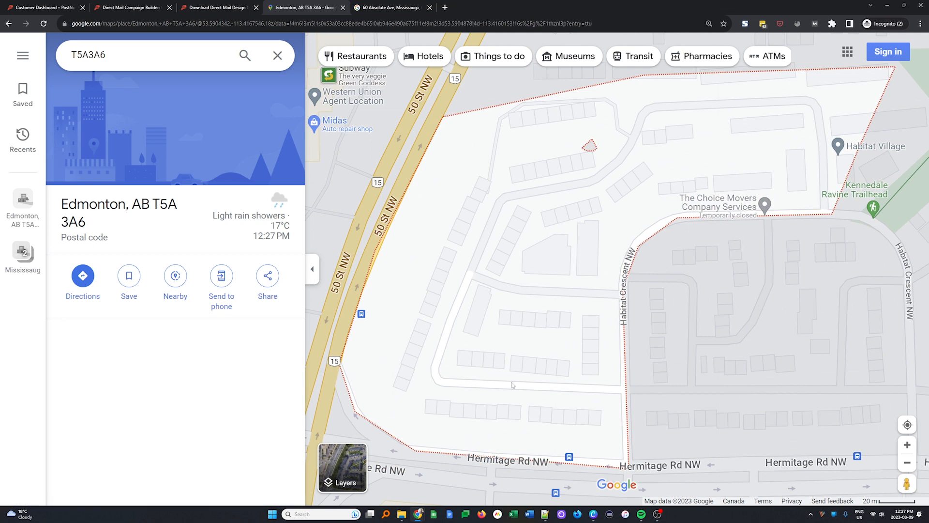
{"action": "scroll", "coordinate": [570, 285], "scroll_direction": "down", "scroll_amount": 5}
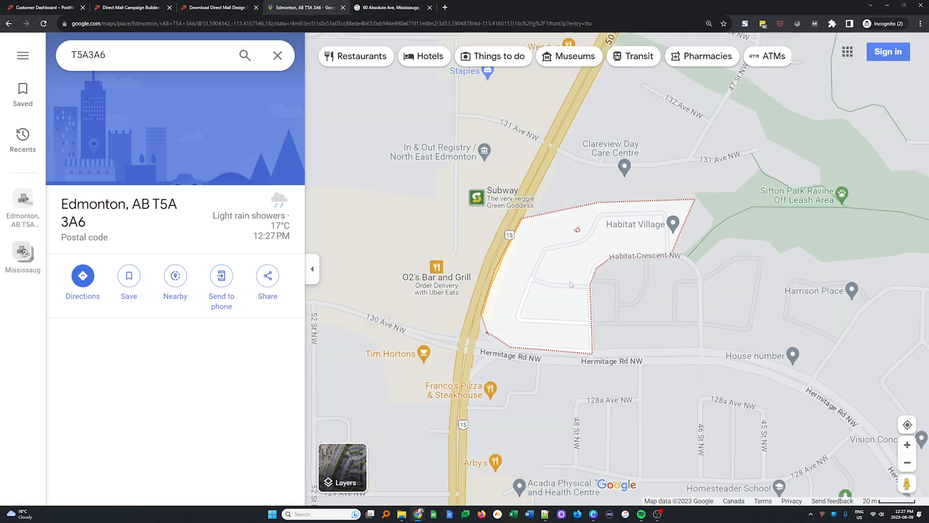
{"action": "scroll", "coordinate": [572, 283], "scroll_direction": "up", "scroll_amount": 5}
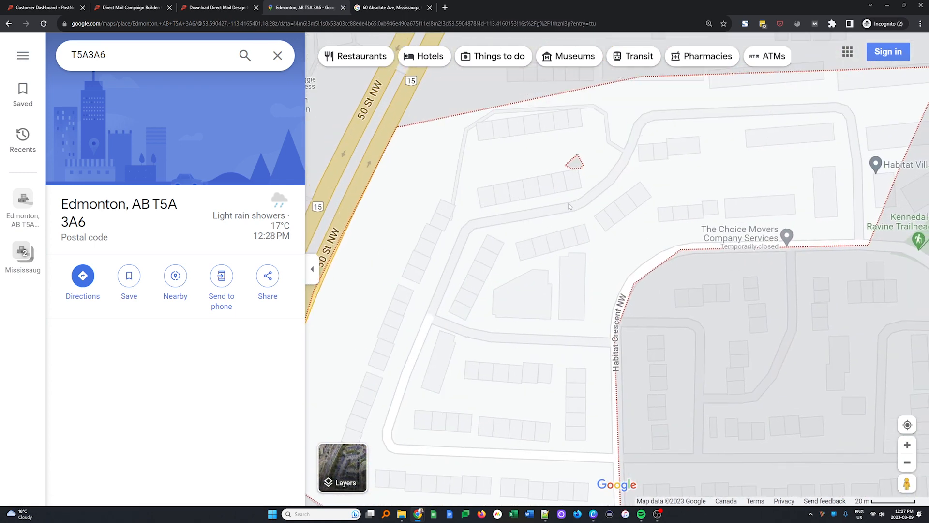
{"action": "scroll", "coordinate": [585, 154], "scroll_direction": "up", "scroll_amount": 1}
{"action": "left_click_drag", "start_coordinate": [487, 241], "coordinate": [643, 250]}
{"action": "scroll", "coordinate": [643, 251], "scroll_direction": "down", "scroll_amount": 3}
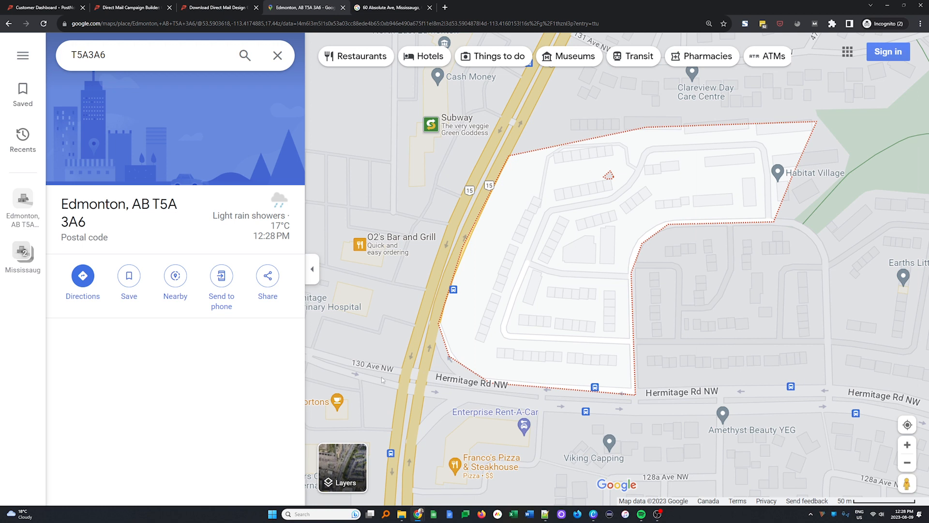
- Copy all Week 2 postal codes (A2:A32) from the PCT Sample Data spreadsheet and paste them into the campaign's postal code entry below T5A3A6
{"action": "key", "text": "alt+Tab"}
{"action": "key", "text": "alt+Tab"}
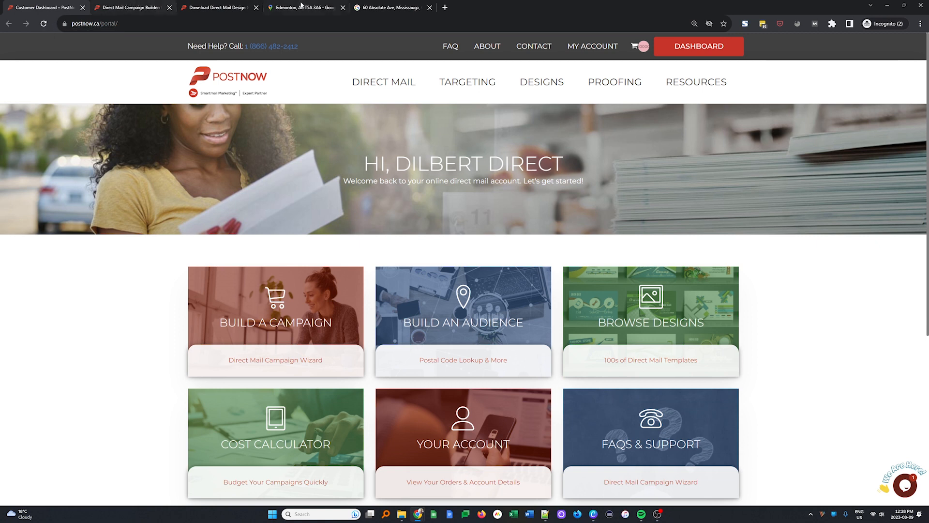
{"action": "key", "text": "alt+Tab"}
{"action": "left_click", "coordinate": [205, 260]}
{"action": "left_click_drag", "start_coordinate": [41, 142], "coordinate": [52, 377]}
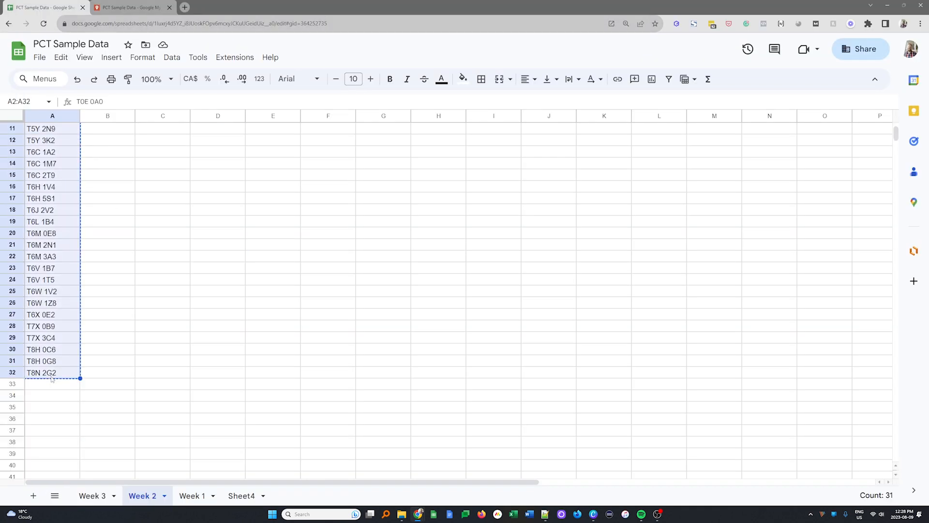
{"action": "key", "text": "alt+Tab"}
{"action": "key", "text": "ctrl+a"}
{"action": "key", "text": "ctrl+v"}
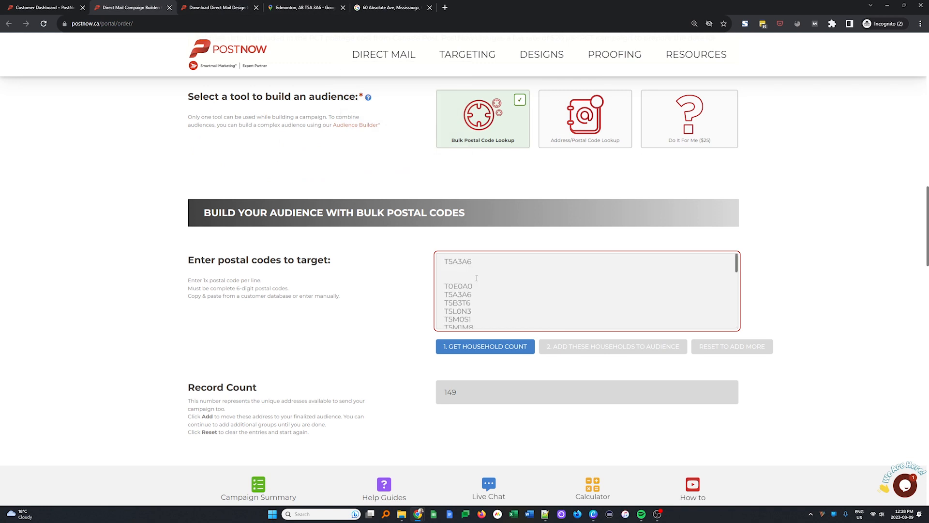
- Remove the blank lines below the first T5A3A6, get the household count for the list and select that duplicate code
{"action": "key", "text": "ctrl+a"}
{"action": "left_click", "coordinate": [477, 276]}
{"action": "key", "text": "BackSpace"}
{"action": "key", "text": "BackSpace"}
{"action": "left_click_drag", "start_coordinate": [472, 261], "coordinate": [435, 263]}
{"action": "double_click", "coordinate": [491, 279]}
{"action": "left_click", "coordinate": [544, 312]}
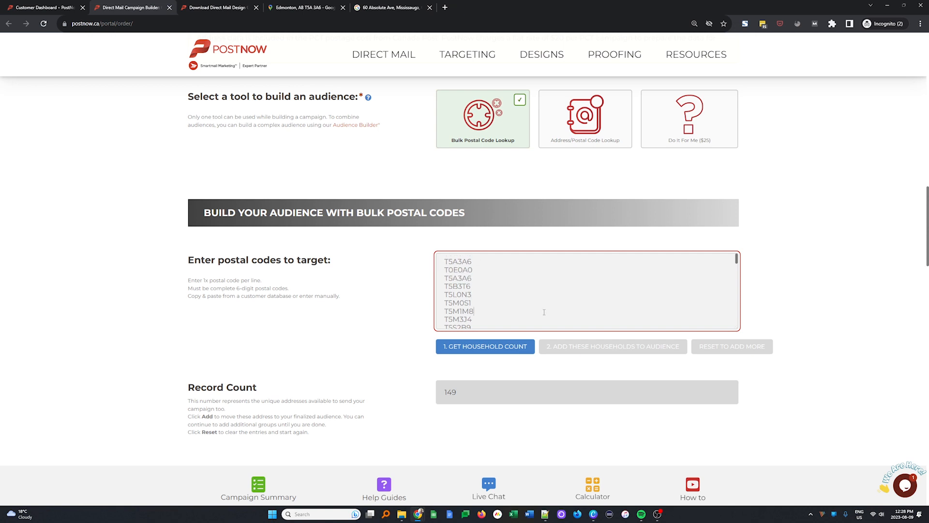
{"action": "left_click", "coordinate": [472, 347]}
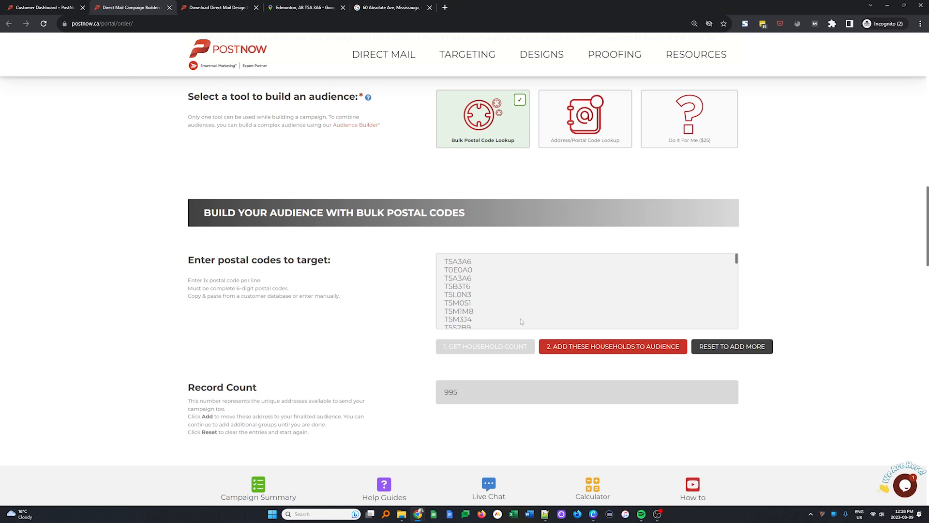
{"action": "double_click", "coordinate": [445, 261]}
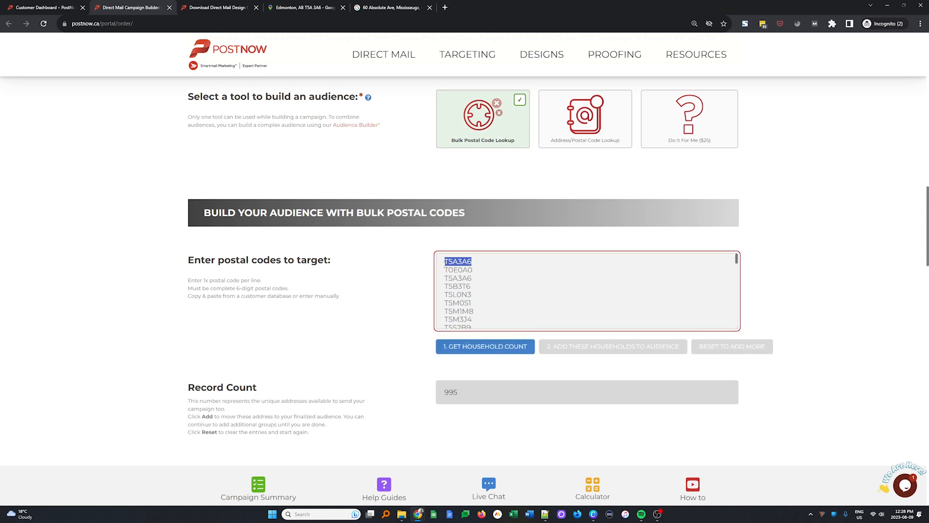
- Get the household count for the bulk postal code list and add those households to the campaign audience
{"action": "left_click", "coordinate": [486, 280]}
{"action": "left_click", "coordinate": [501, 347]}
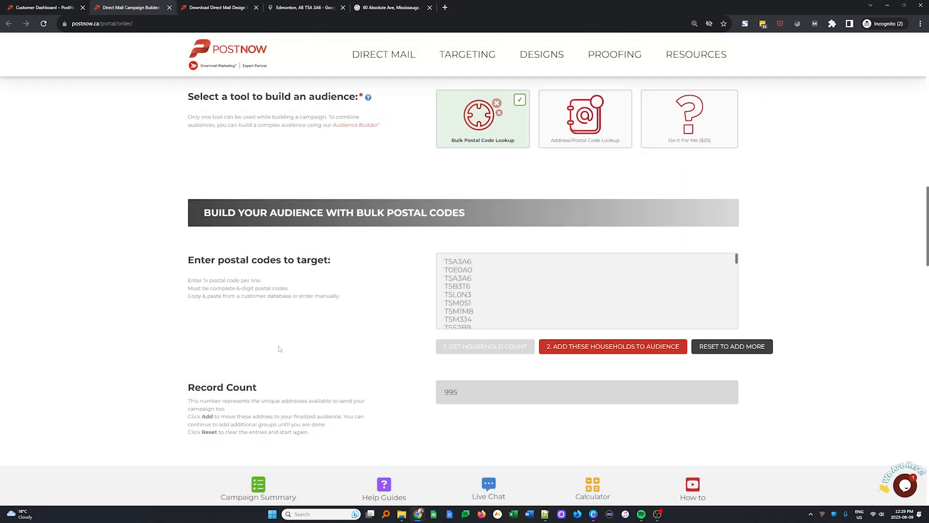
{"action": "left_click", "coordinate": [582, 348]}
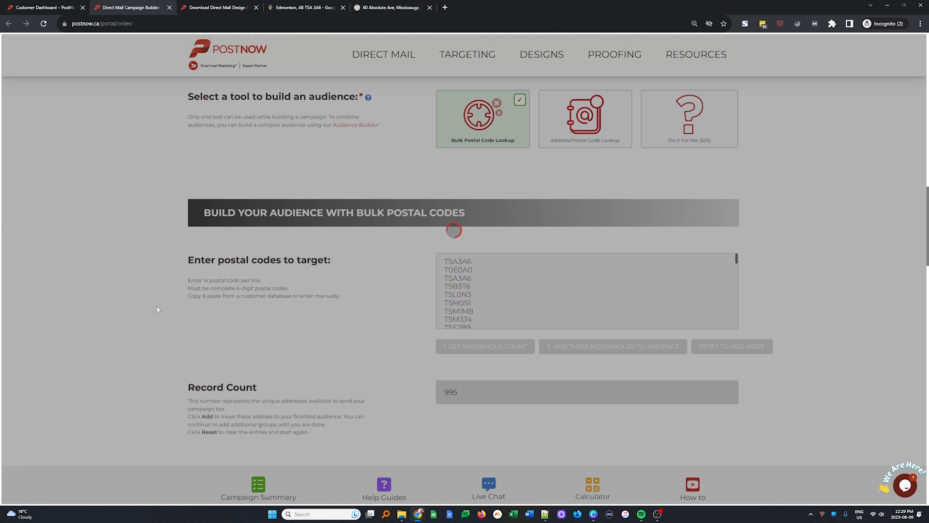
- Choose Letter (8.5 x 11) as the campaign format, and open and close the live chat form
{"action": "scroll", "coordinate": [263, 324], "scroll_direction": "down", "scroll_amount": 10}
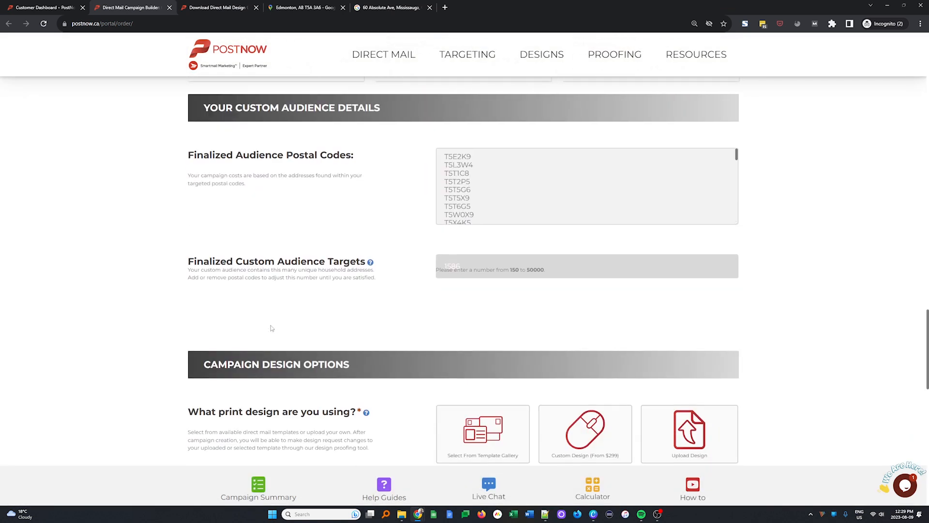
{"action": "scroll", "coordinate": [547, 184], "scroll_direction": "down", "scroll_amount": 5}
{"action": "scroll", "coordinate": [449, 271], "scroll_direction": "up", "scroll_amount": 6}
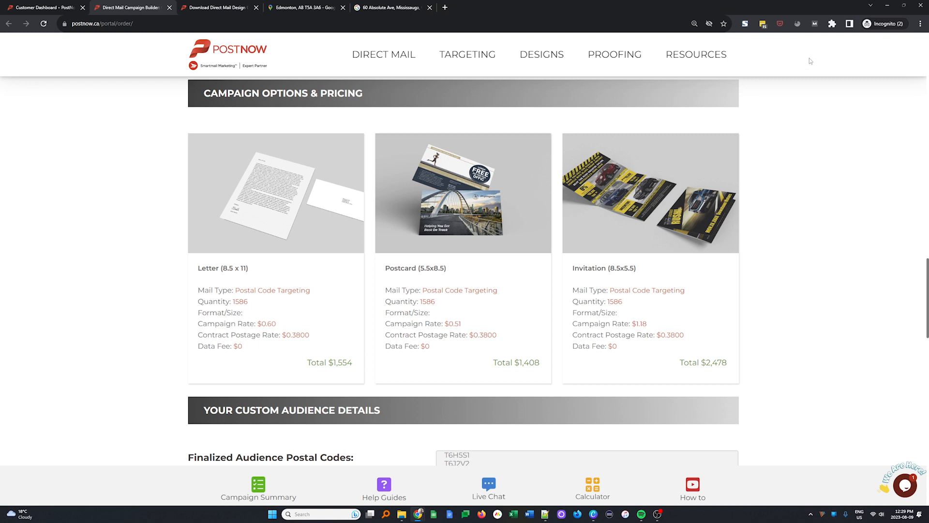
{"action": "left_click", "coordinate": [320, 215]}
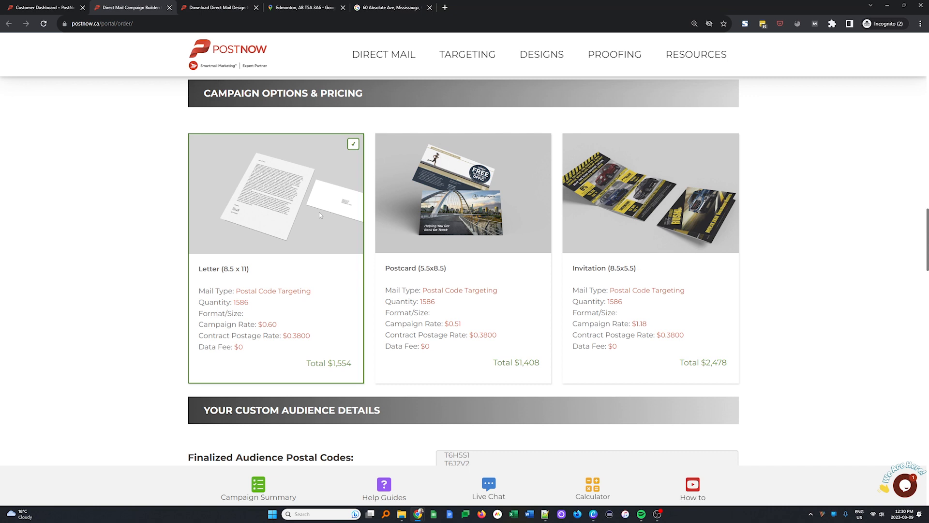
{"action": "left_click", "coordinate": [904, 485]}
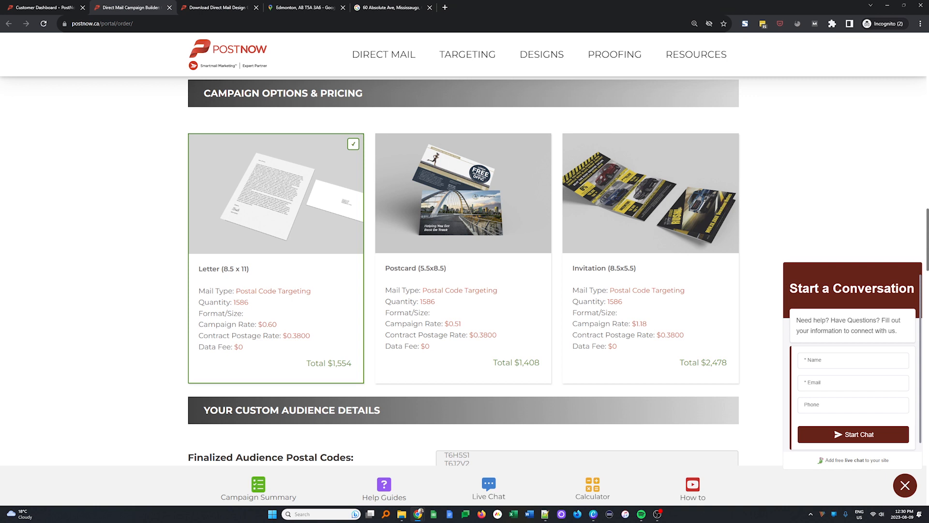
{"action": "left_click", "coordinate": [904, 485]}
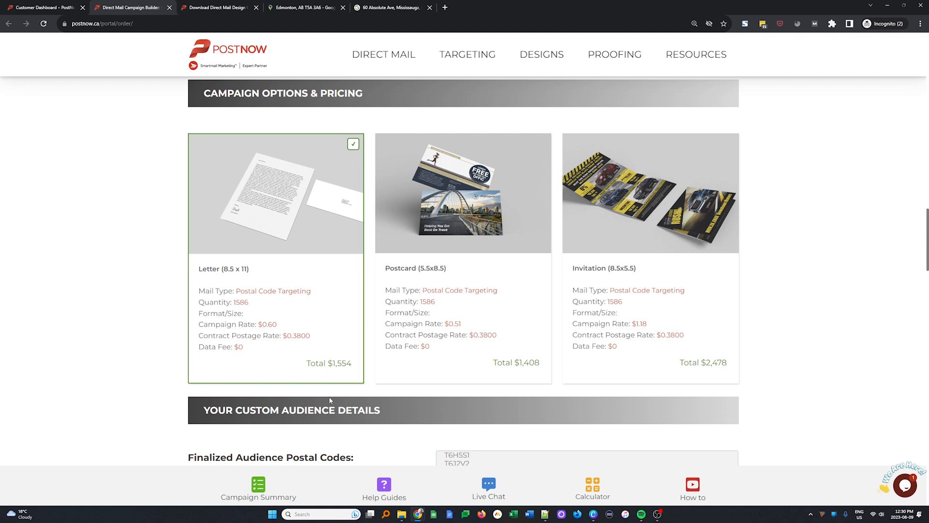
- Review the finalized audience details, the print design options and the letter template gallery
{"action": "scroll", "coordinate": [482, 351], "scroll_direction": "down", "scroll_amount": 10}
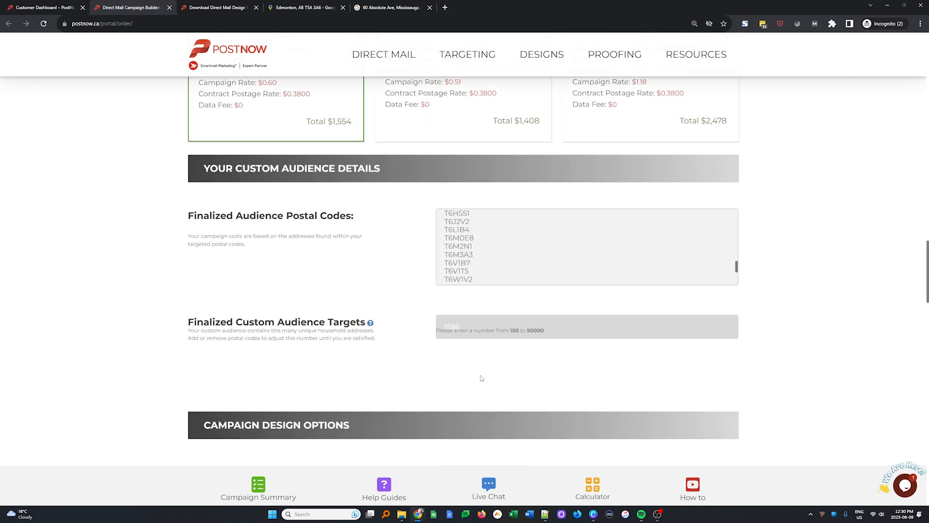
{"action": "scroll", "coordinate": [481, 379], "scroll_direction": "down", "scroll_amount": 5}
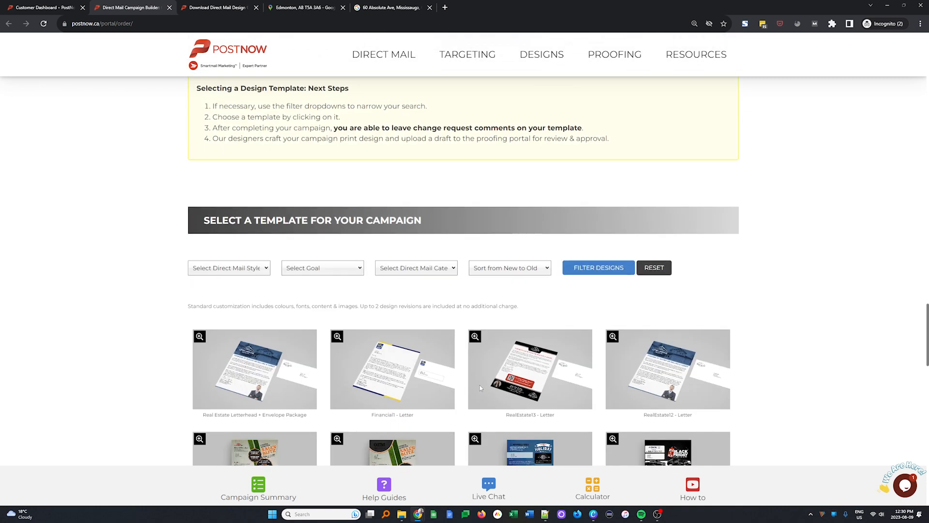
{"action": "scroll", "coordinate": [480, 384], "scroll_direction": "down", "scroll_amount": 10}
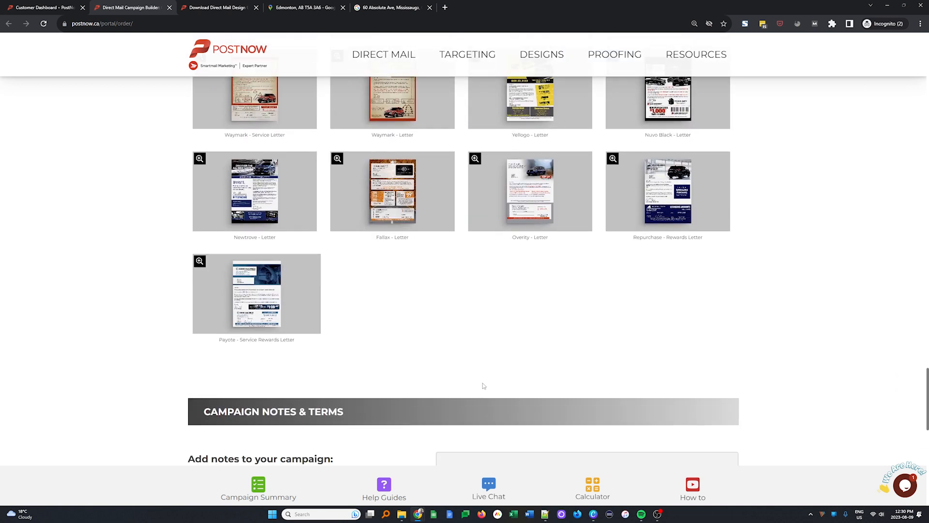
{"action": "scroll", "coordinate": [482, 383], "scroll_direction": "up", "scroll_amount": 20}
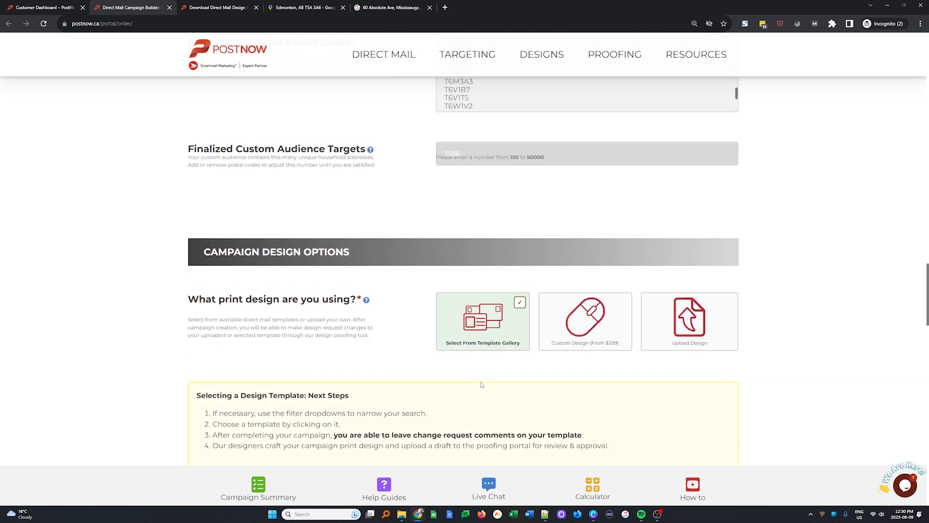
{"action": "scroll", "coordinate": [481, 384], "scroll_direction": "up", "scroll_amount": 2}
{"action": "scroll", "coordinate": [481, 382], "scroll_direction": "down", "scroll_amount": 5}
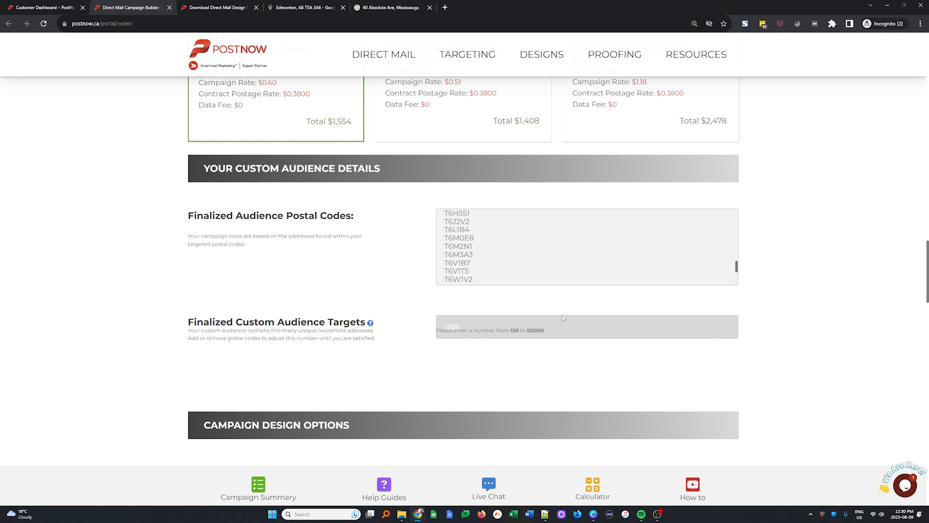
- Switch the audience-building tool from bulk lookup to Address/Postal Code Lookup
{"action": "scroll", "coordinate": [585, 290], "scroll_direction": "up", "scroll_amount": 10}
{"action": "scroll", "coordinate": [305, 363], "scroll_direction": "up", "scroll_amount": 10}
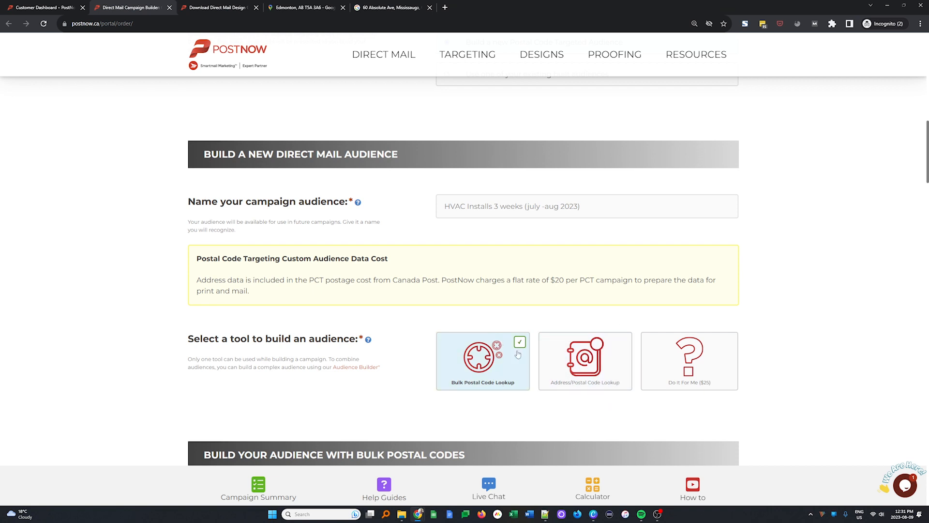
{"action": "left_click", "coordinate": [588, 382]}
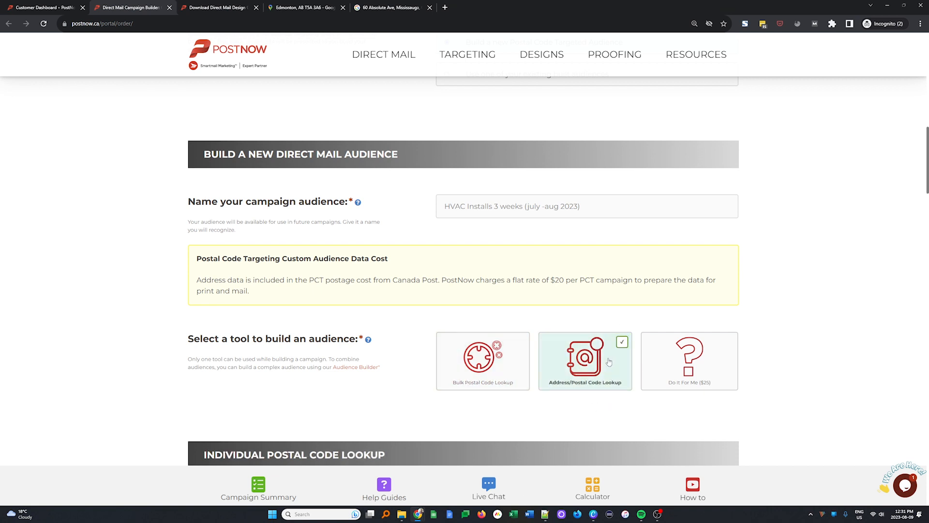
{"action": "scroll", "coordinate": [588, 378], "scroll_direction": "down", "scroll_amount": 5}
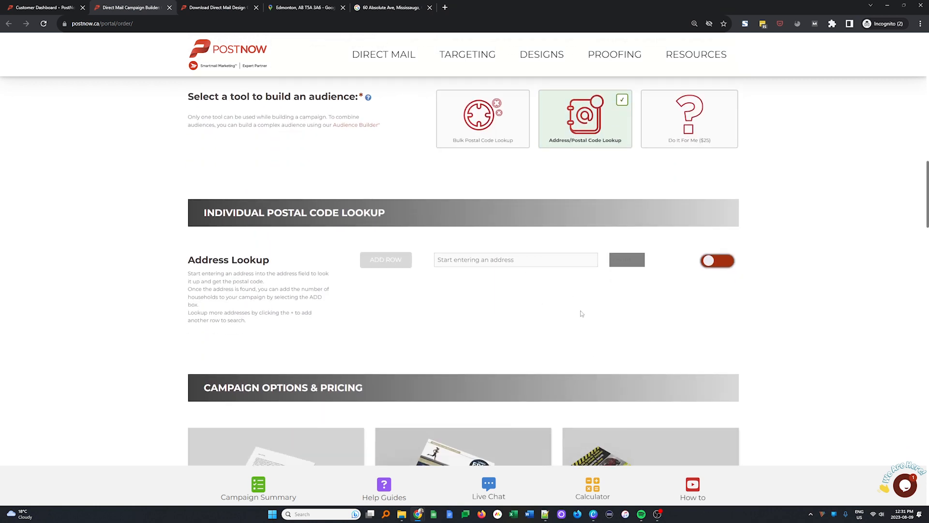
- Look up 60 Absolute Avenue, Mississauga, ON, add its households to the campaign and check the campaign pricing
{"action": "left_click", "coordinate": [508, 259]}
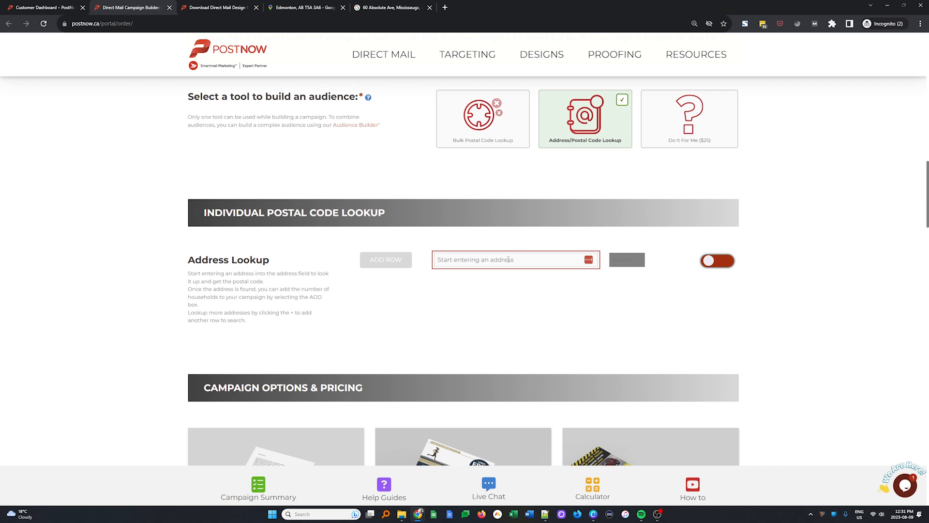
{"action": "type", "text": "60"}
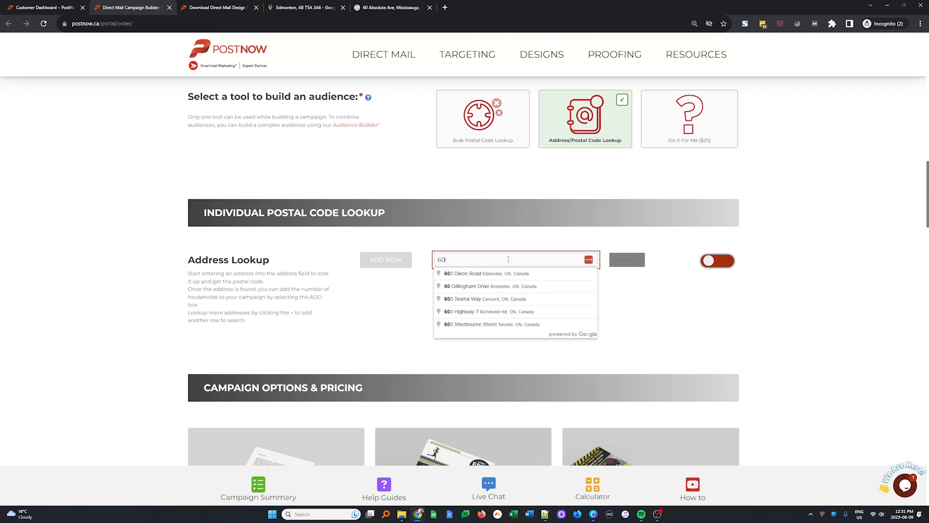
{"action": "type", "text": " abs"}
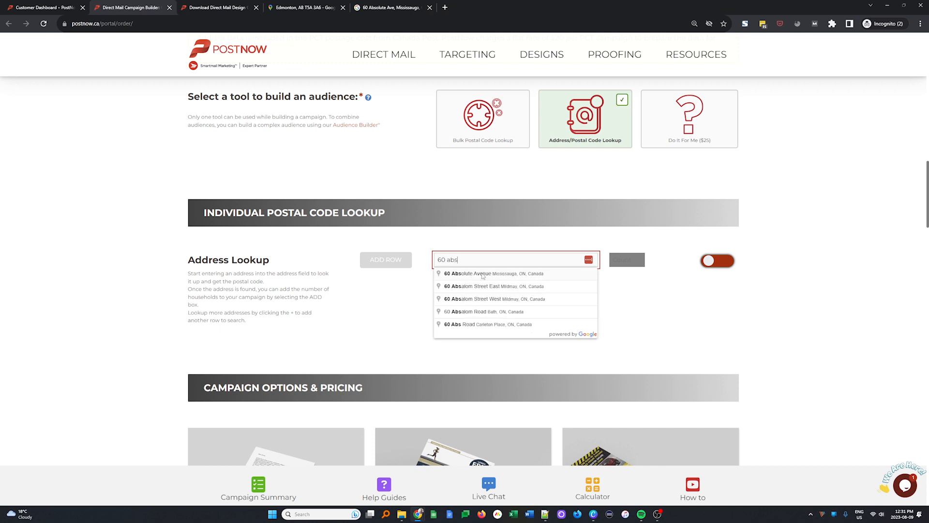
{"action": "left_click", "coordinate": [482, 274]}
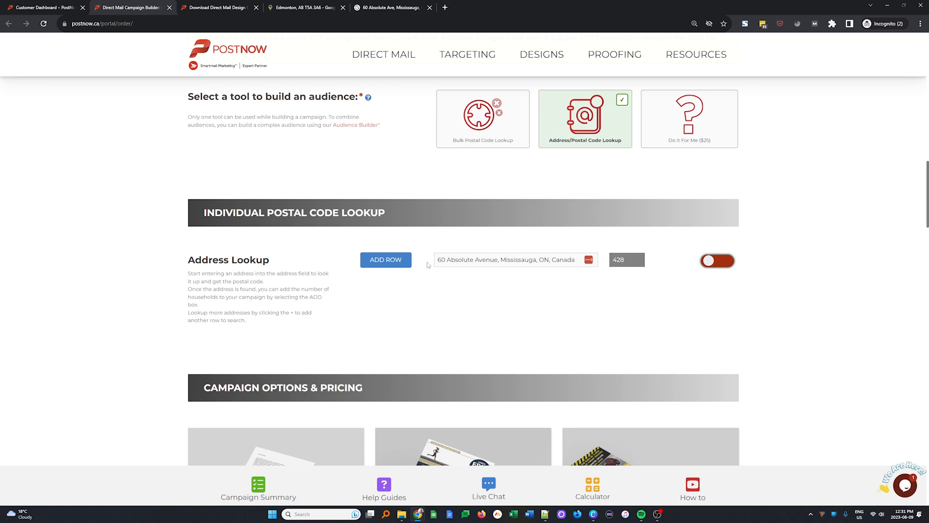
{"action": "left_click", "coordinate": [721, 263]}
{"action": "scroll", "coordinate": [711, 304], "scroll_direction": "down", "scroll_amount": 4}
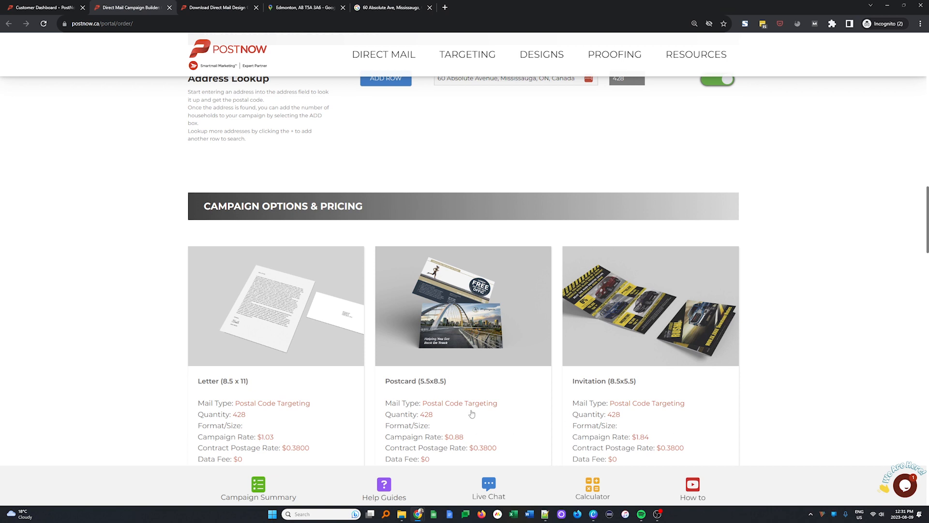
{"action": "scroll", "coordinate": [666, 408], "scroll_direction": "up", "scroll_amount": 3}
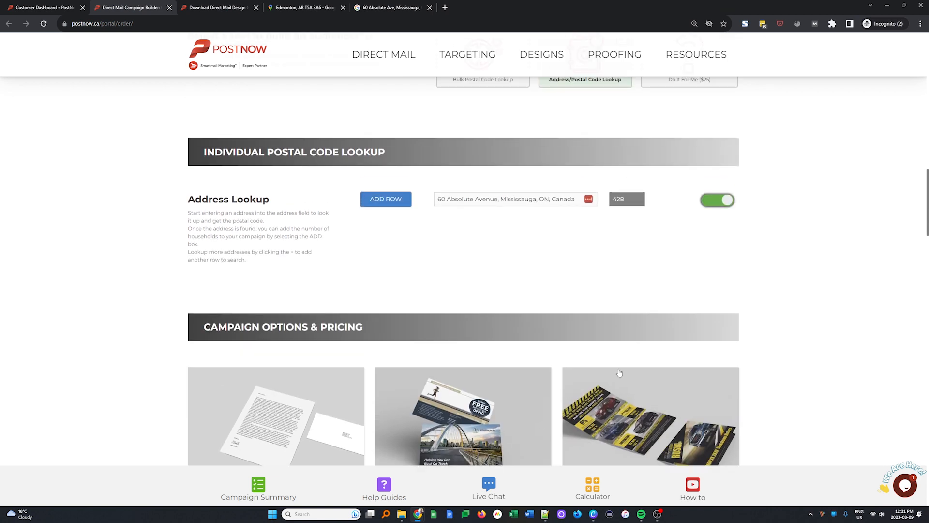
- Add a second address row and search Google Images for "Absolute Ave, Mississauga, ON L4Z 0A9" without the building number
{"action": "left_click", "coordinate": [385, 202]}
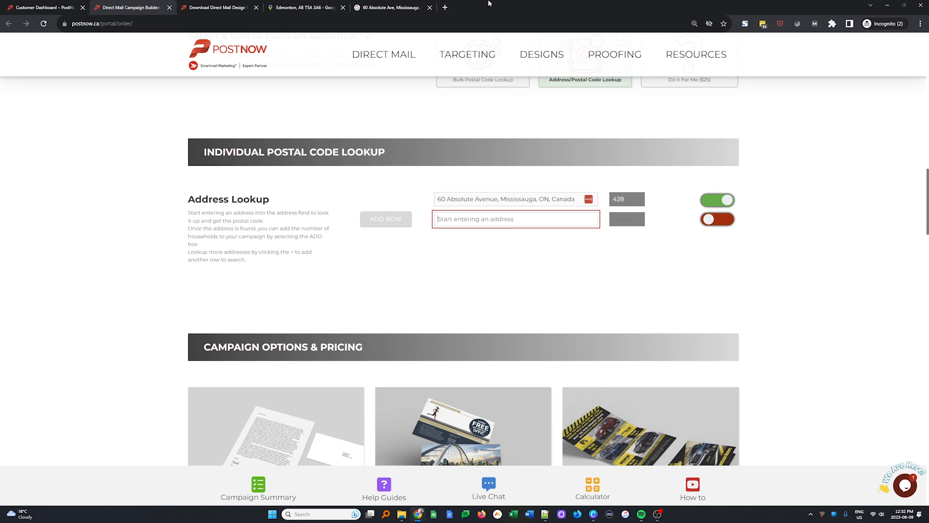
{"action": "left_click", "coordinate": [422, 3]}
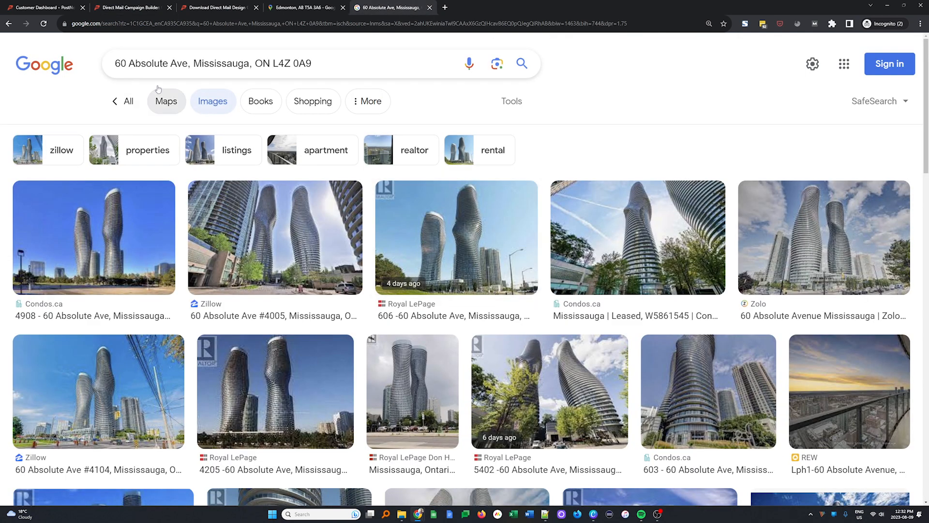
{"action": "double_click", "coordinate": [120, 64]}
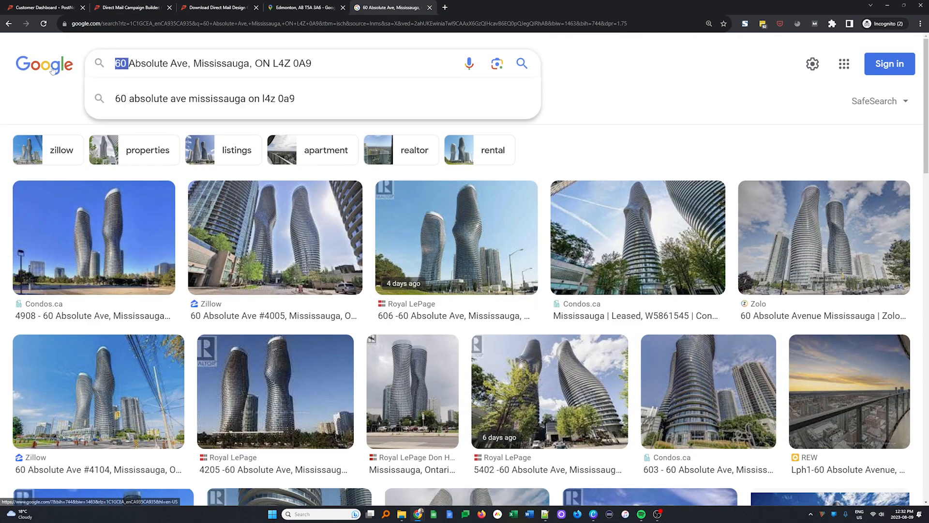
{"action": "key", "text": "BackSpace"}
{"action": "key", "text": "Return"}
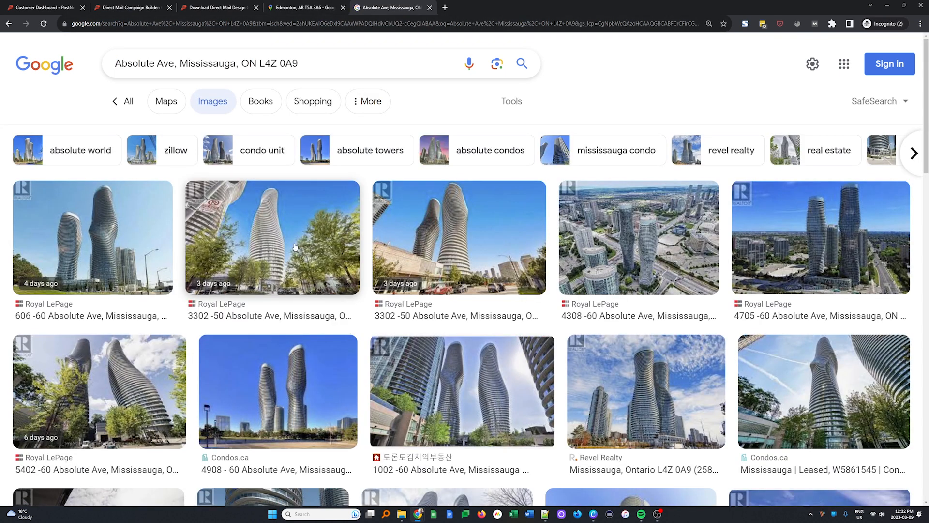
- Look up 50 Absolute Avenue, Mississauga, ON in the second row, include its households and add a third address row
{"action": "key", "text": "ctrl+2"}
{"action": "type", "text": "50 absol"}
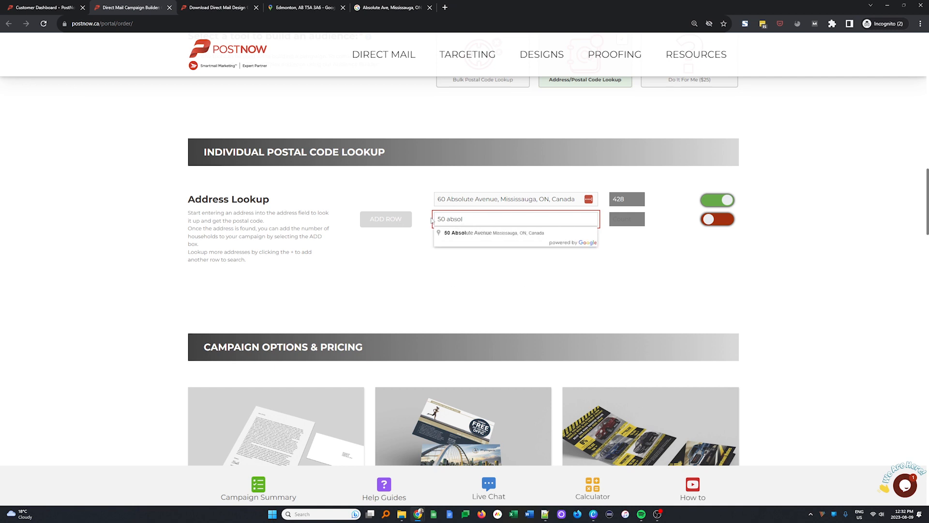
{"action": "left_click", "coordinate": [467, 234]}
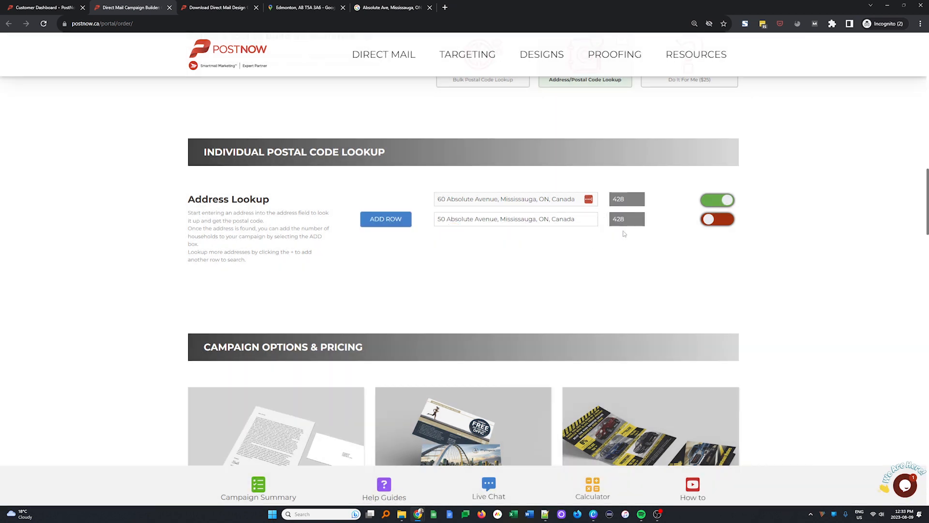
{"action": "left_click", "coordinate": [717, 219]}
{"action": "left_click", "coordinate": [362, 219]}
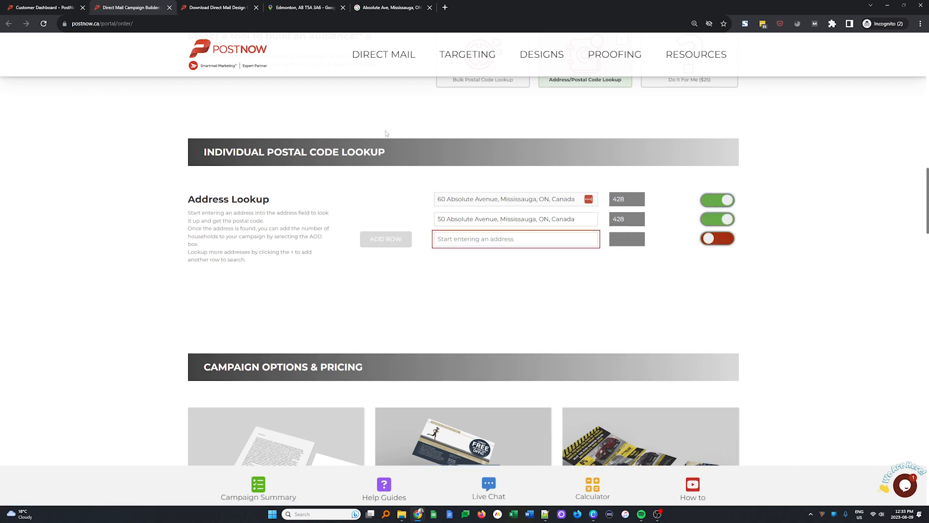
{"action": "left_click", "coordinate": [286, 5]}
{"action": "scroll", "coordinate": [545, 242], "scroll_direction": "down", "scroll_amount": 3}
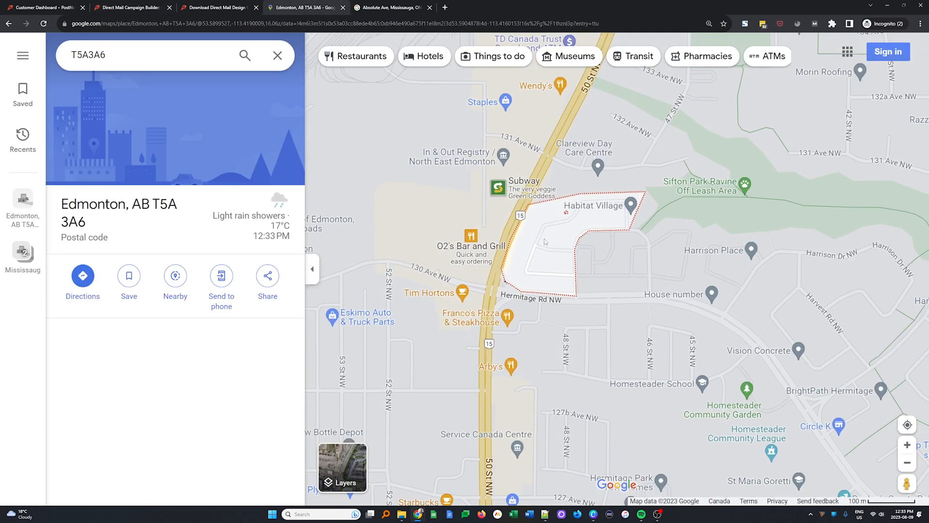
{"action": "scroll", "coordinate": [545, 242], "scroll_direction": "up", "scroll_amount": 3}
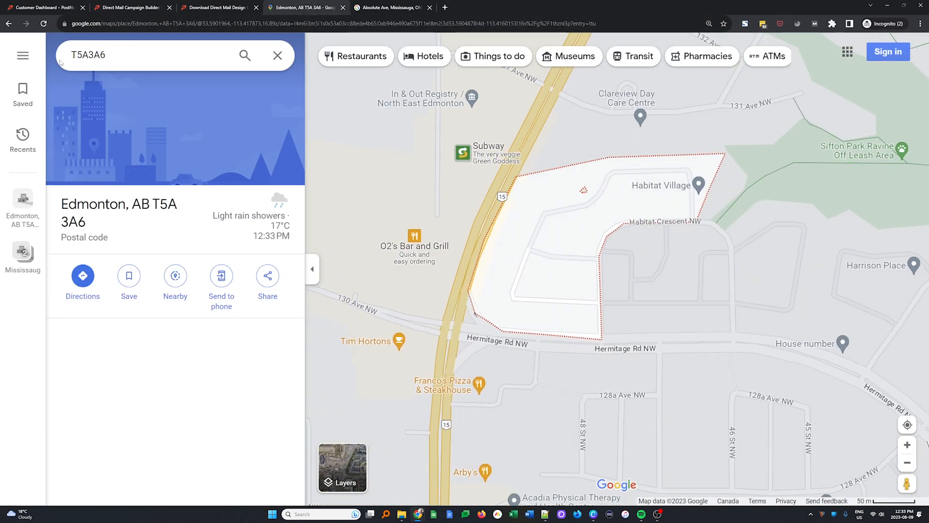
{"action": "left_click_drag", "start_coordinate": [131, 54], "coordinate": [35, 58]}
{"action": "left_click", "coordinate": [131, 7]}
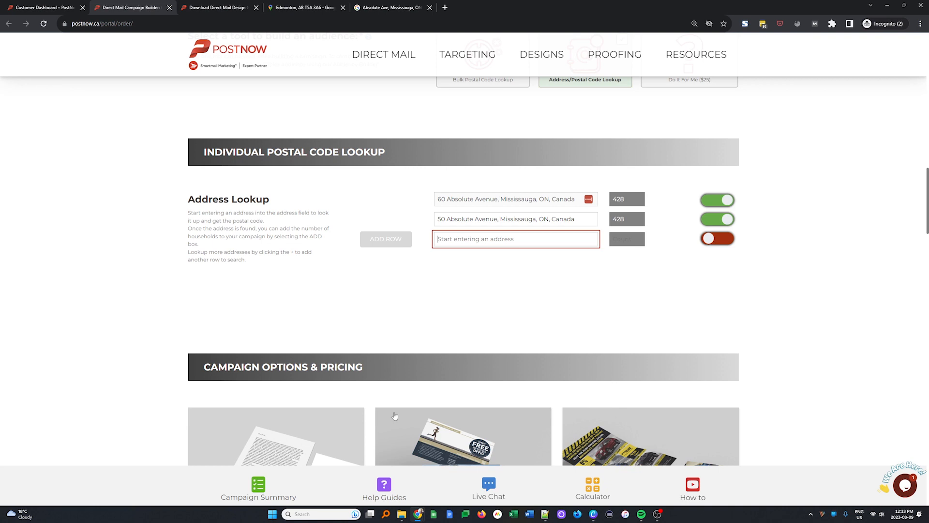
{"action": "left_click", "coordinate": [301, 7]}
{"action": "double_click", "coordinate": [532, 261]}
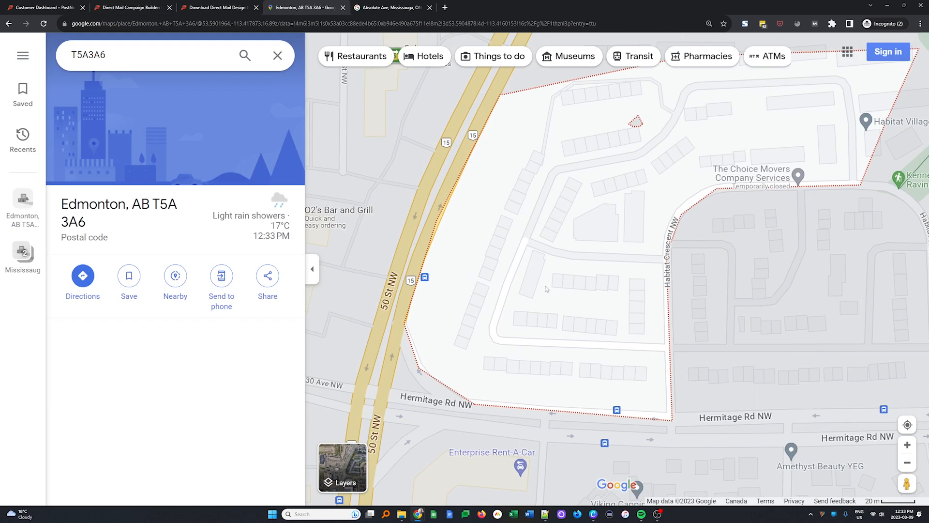
{"action": "double_click", "coordinate": [540, 263]}
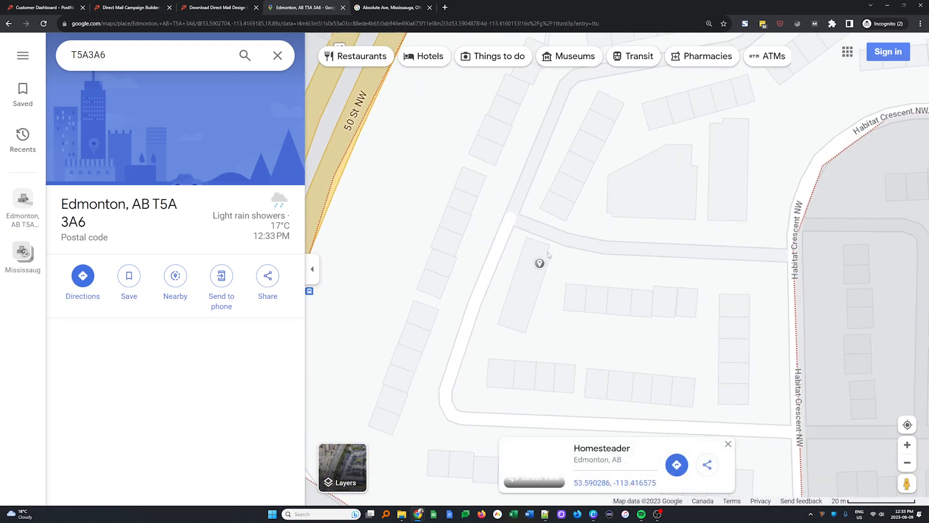
{"action": "scroll", "coordinate": [686, 211], "scroll_direction": "up", "scroll_amount": 2}
{"action": "left_click_drag", "start_coordinate": [686, 210], "coordinate": [628, 278]}
{"action": "double_click", "coordinate": [695, 237]}
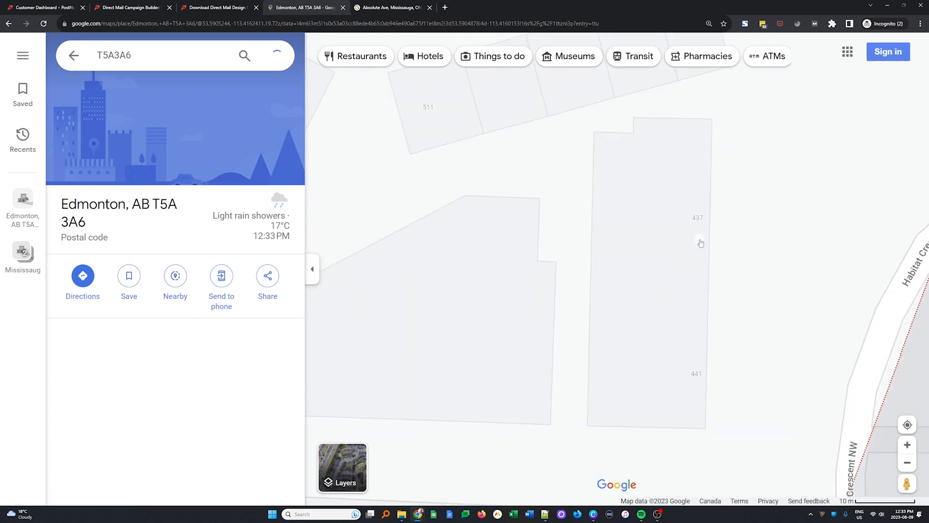
{"action": "left_click_drag", "start_coordinate": [69, 204], "coordinate": [194, 203]}
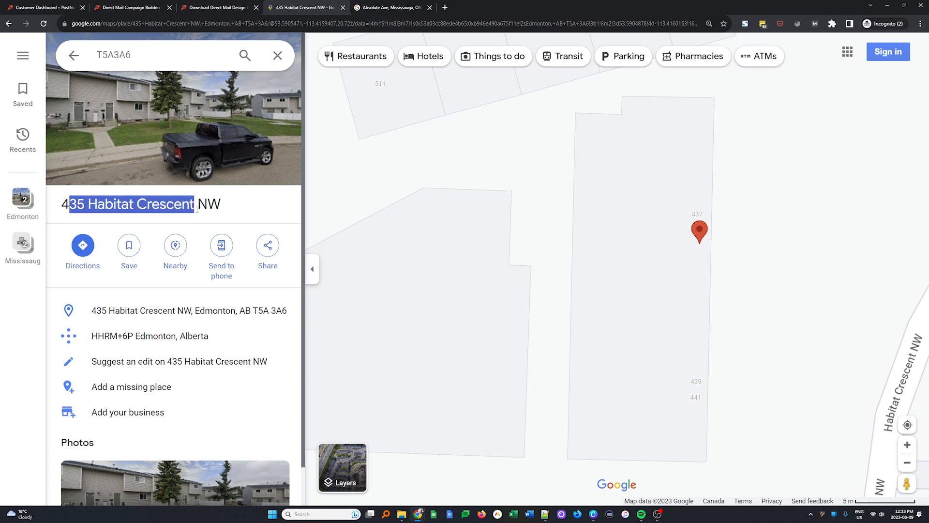
{"action": "left_click", "coordinate": [131, 8]}
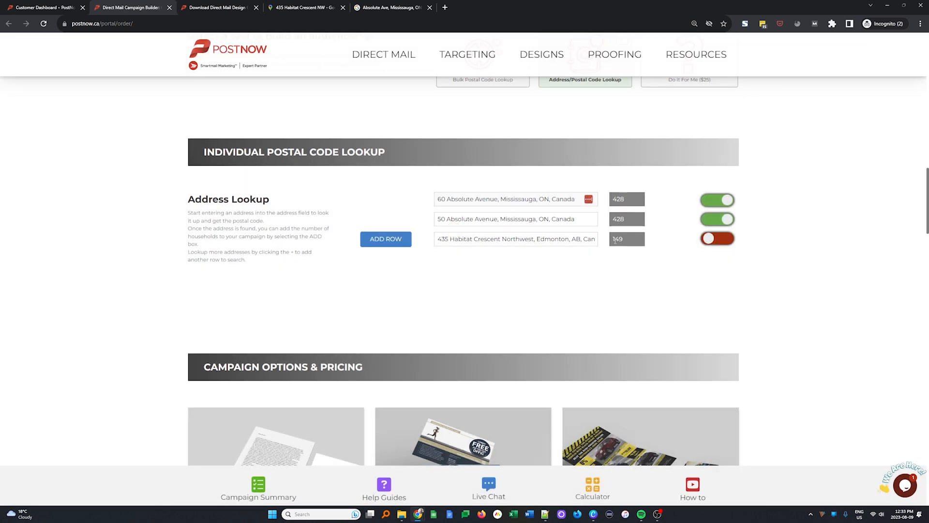
{"action": "left_click", "coordinate": [732, 239]}
{"action": "scroll", "coordinate": [704, 290], "scroll_direction": "down", "scroll_amount": 3}
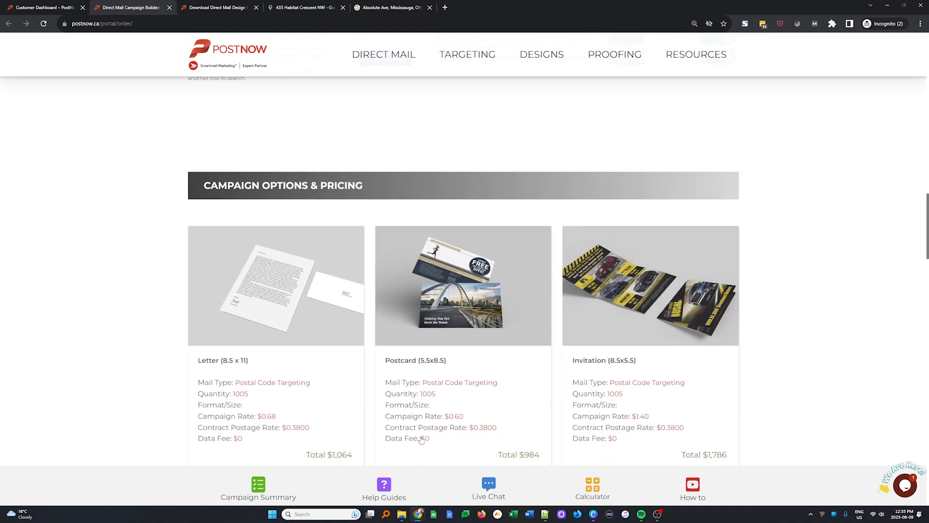
{"action": "scroll", "coordinate": [718, 436], "scroll_direction": "down", "scroll_amount": 1}
{"action": "scroll", "coordinate": [718, 436], "scroll_direction": "up", "scroll_amount": 4}
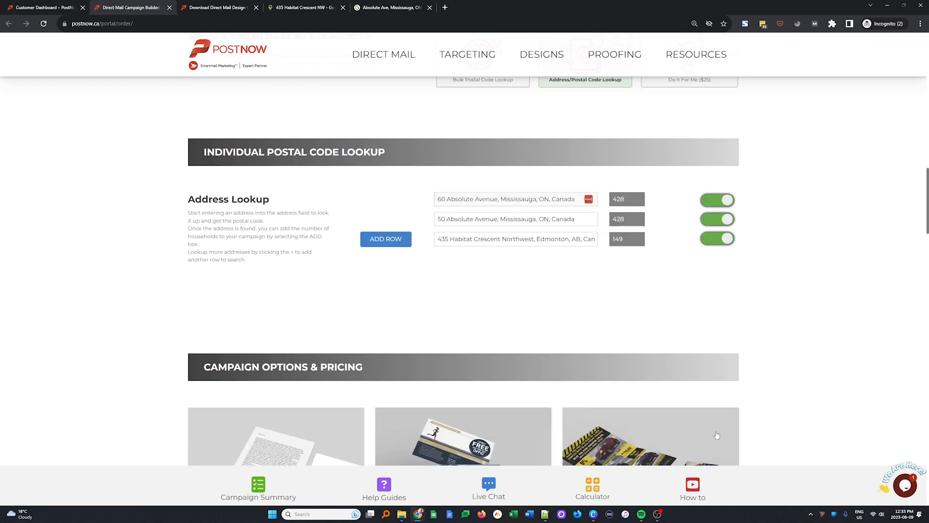
- Exclude the 50 Absolute Avenue households to compare the campaign pricing, and include them again
{"action": "scroll", "coordinate": [676, 376], "scroll_direction": "down", "scroll_amount": 1}
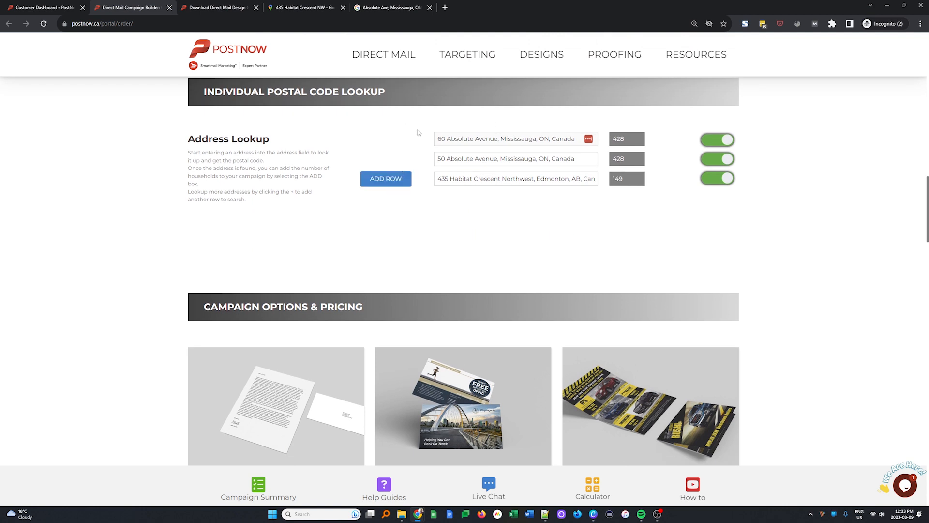
{"action": "scroll", "coordinate": [668, 291], "scroll_direction": "down", "scroll_amount": 5}
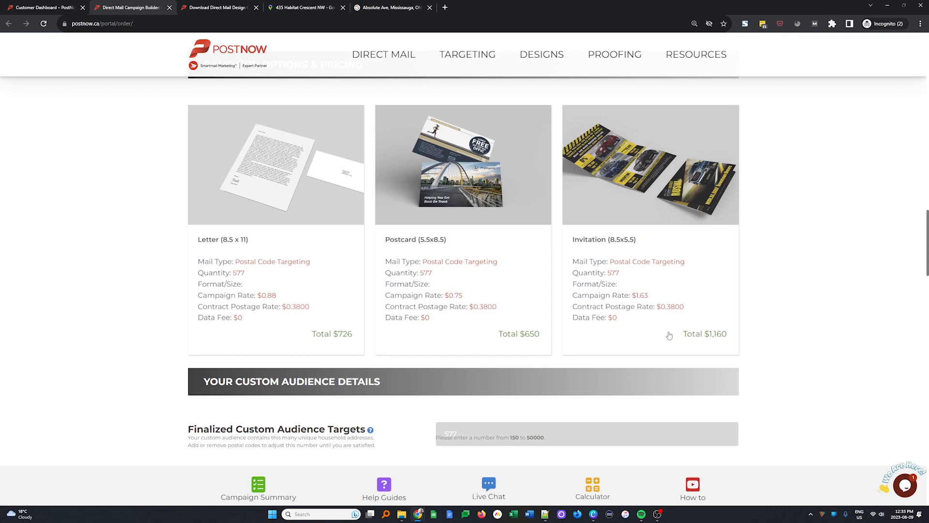
{"action": "scroll", "coordinate": [657, 279], "scroll_direction": "up", "scroll_amount": 3}
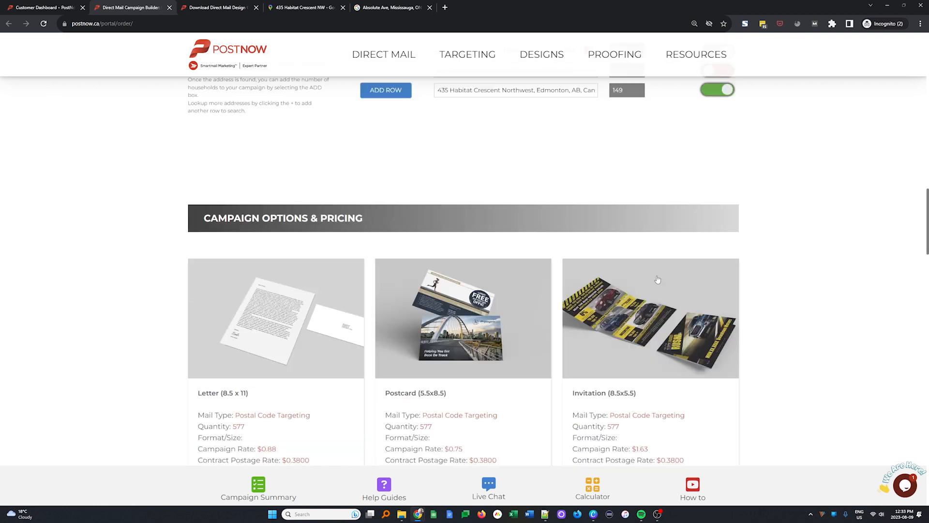
{"action": "scroll", "coordinate": [657, 279], "scroll_direction": "up", "scroll_amount": 3}
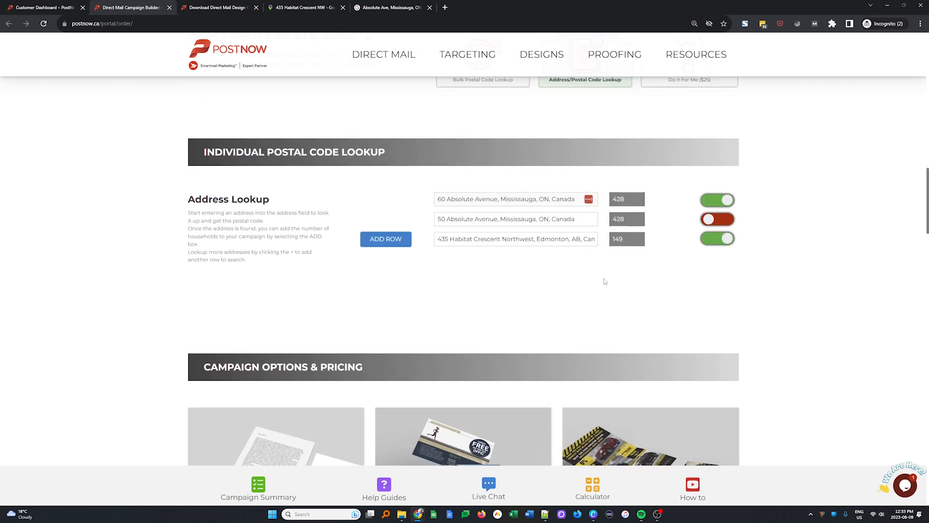
{"action": "left_click", "coordinate": [710, 221]}
{"action": "scroll", "coordinate": [645, 387], "scroll_direction": "down", "scroll_amount": 7}
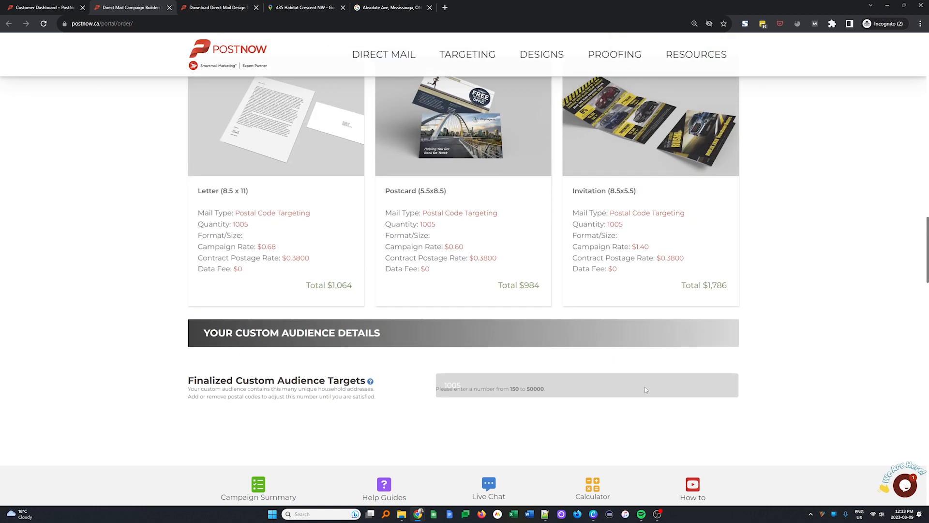
{"action": "scroll", "coordinate": [644, 387], "scroll_direction": "up", "scroll_amount": 7}
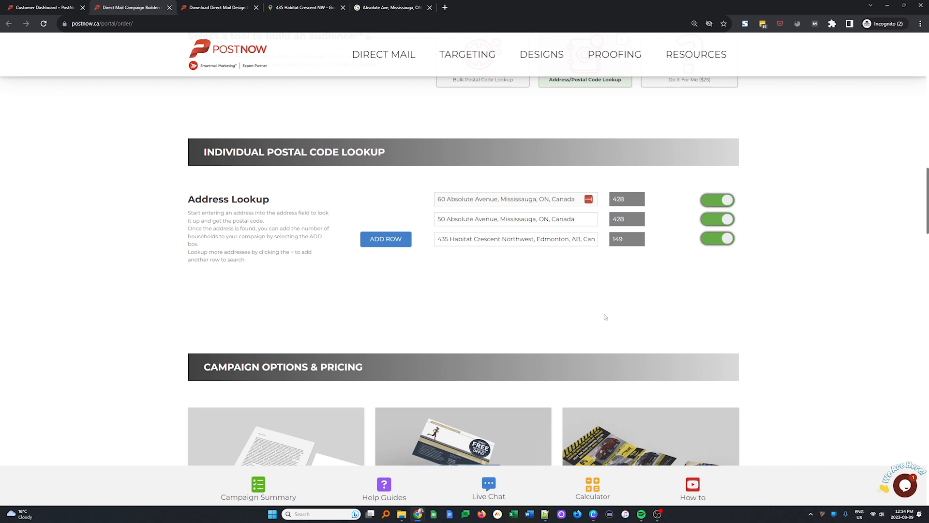
{"action": "scroll", "coordinate": [604, 317], "scroll_direction": "down", "scroll_amount": 7}
{"action": "scroll", "coordinate": [605, 323], "scroll_direction": "up", "scroll_amount": 1}
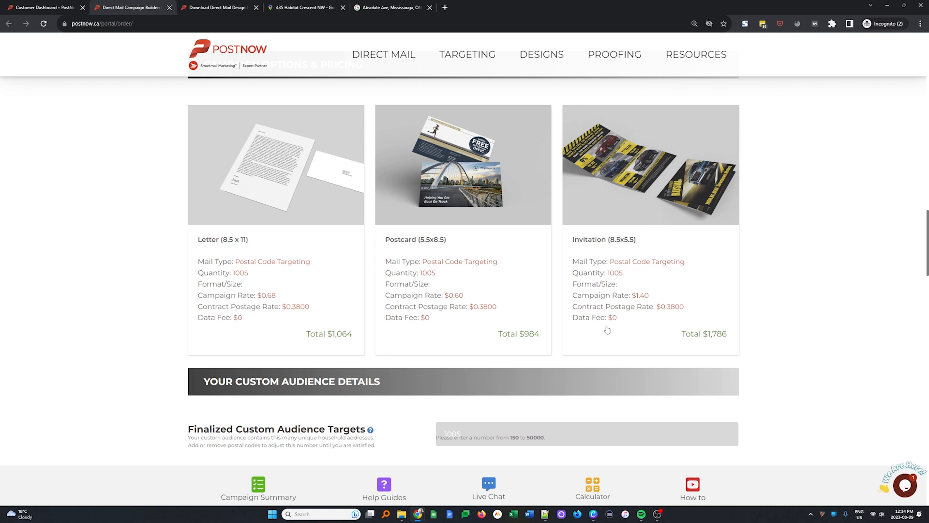
{"action": "scroll", "coordinate": [606, 336], "scroll_direction": "up", "scroll_amount": 10}
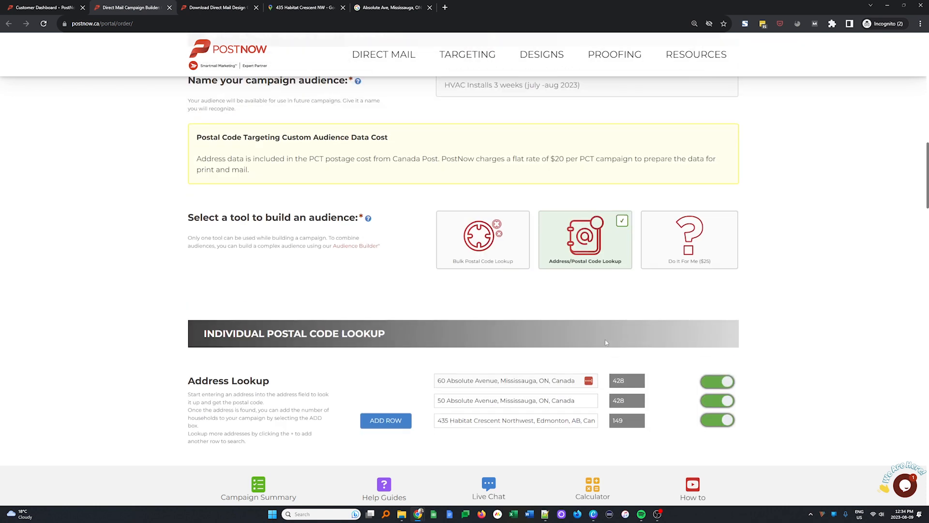
{"action": "scroll", "coordinate": [605, 342], "scroll_direction": "down", "scroll_amount": 2}
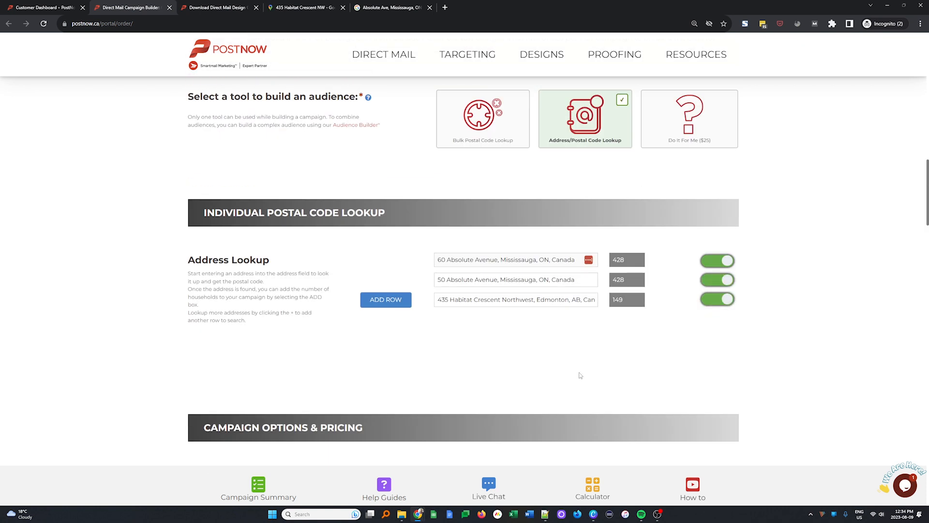